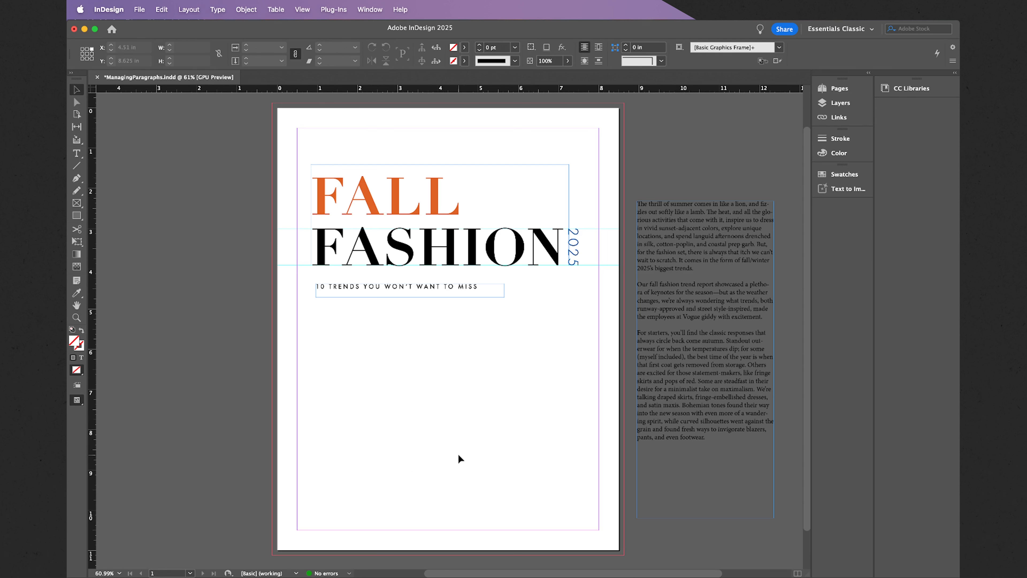
- Place a vertical ruler guide near the left edge of the headline and set its X position to 1 in
{"action": "scroll", "coordinate": [457, 454], "scroll_direction": "up", "scroll_amount": 2}
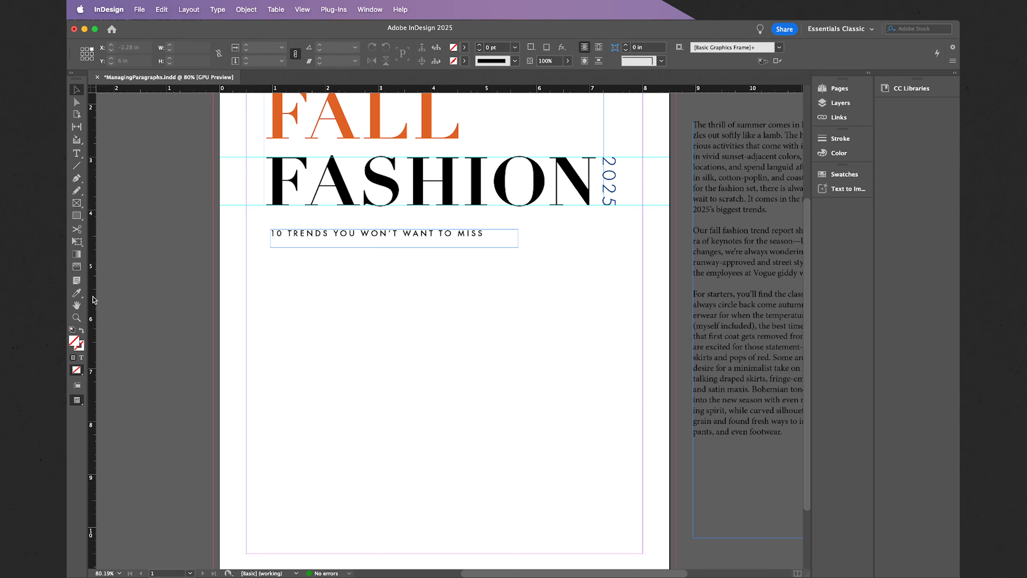
{"action": "left_click_drag", "start_coordinate": [94, 300], "coordinate": [262, 308]}
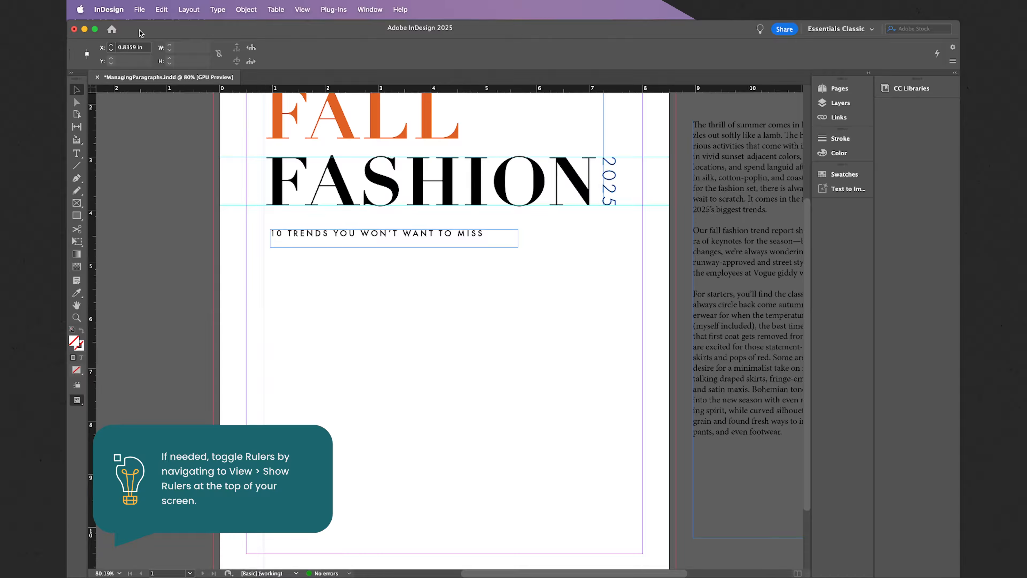
{"action": "left_click", "coordinate": [147, 49]}
{"action": "left_click", "coordinate": [119, 48]}
{"action": "mouse_move", "coordinate": [119, 48]}
{"action": "left_mouse_down"}
{"action": "mouse_move", "coordinate": [145, 49]}
{"action": "mouse_move", "coordinate": [115, 47]}
{"action": "left_mouse_up"}
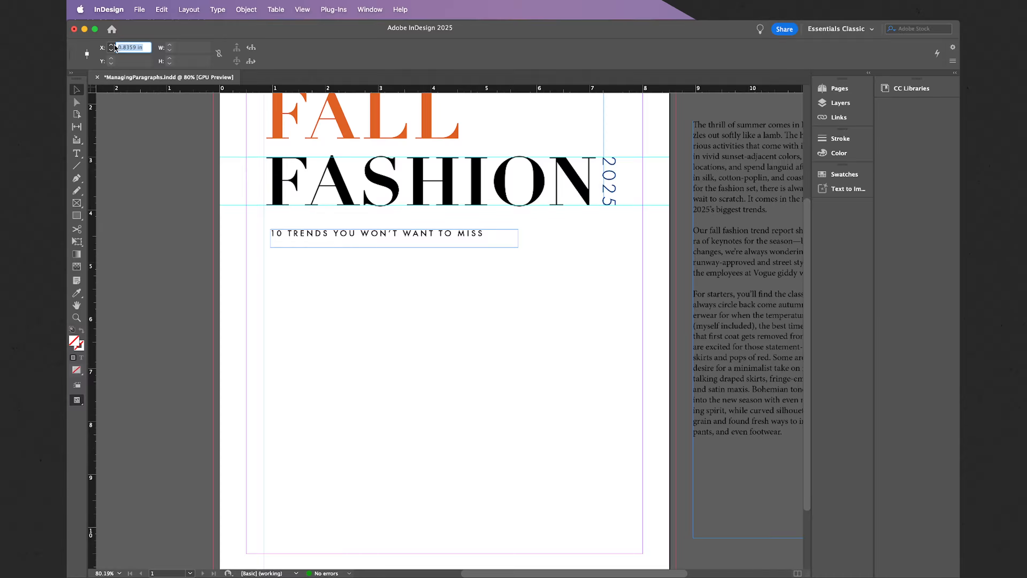
{"action": "key", "text": "BackSpace"}
{"action": "type", "text": "1 in"}
{"action": "key", "text": "Return"}
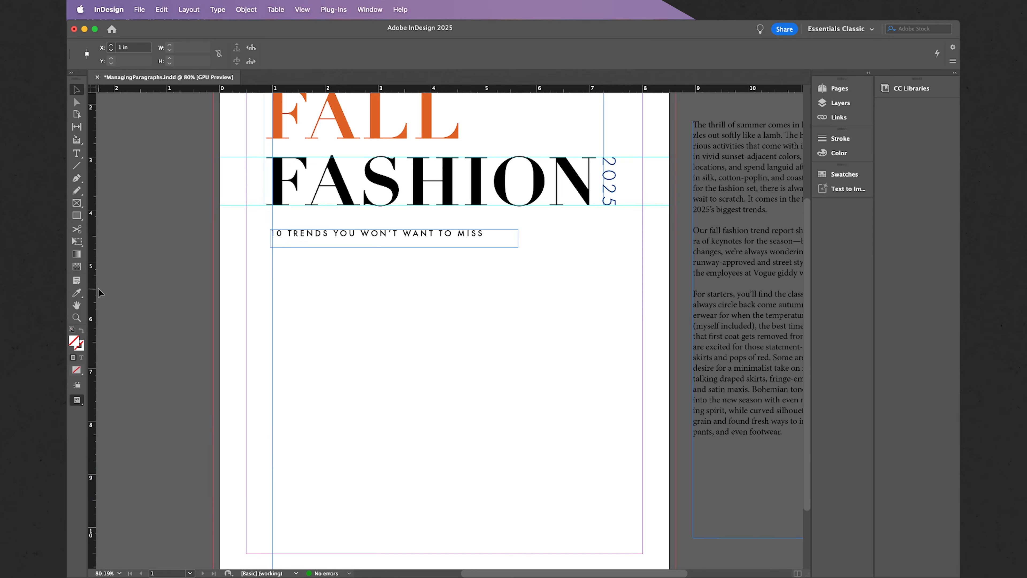
- Add a second vertical ruler guide near the right margin and set its X position to 8.5 in - 1 in
{"action": "left_click_drag", "start_coordinate": [95, 295], "coordinate": [617, 299]}
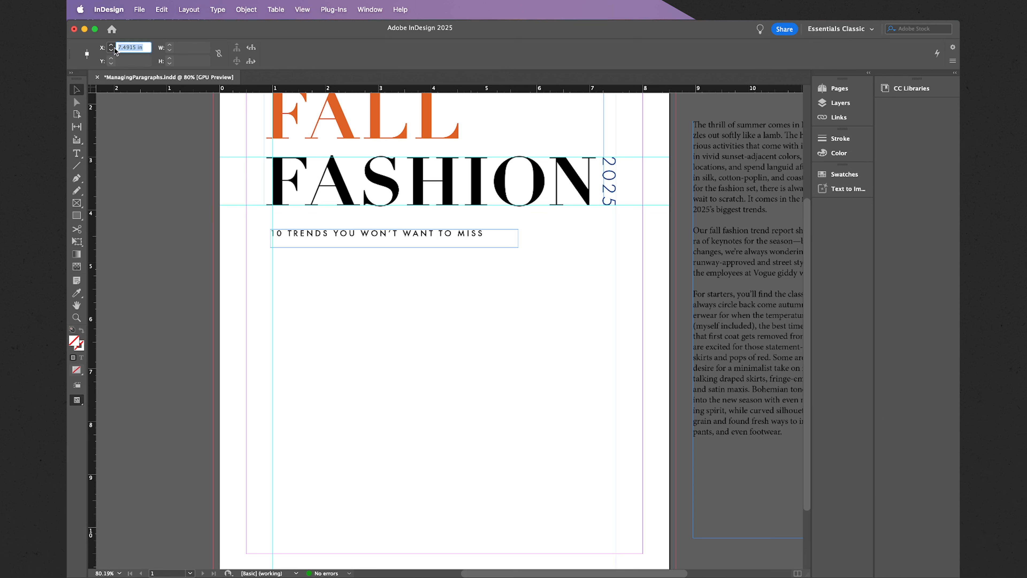
{"action": "type", "text": "8.5 in - 1"}
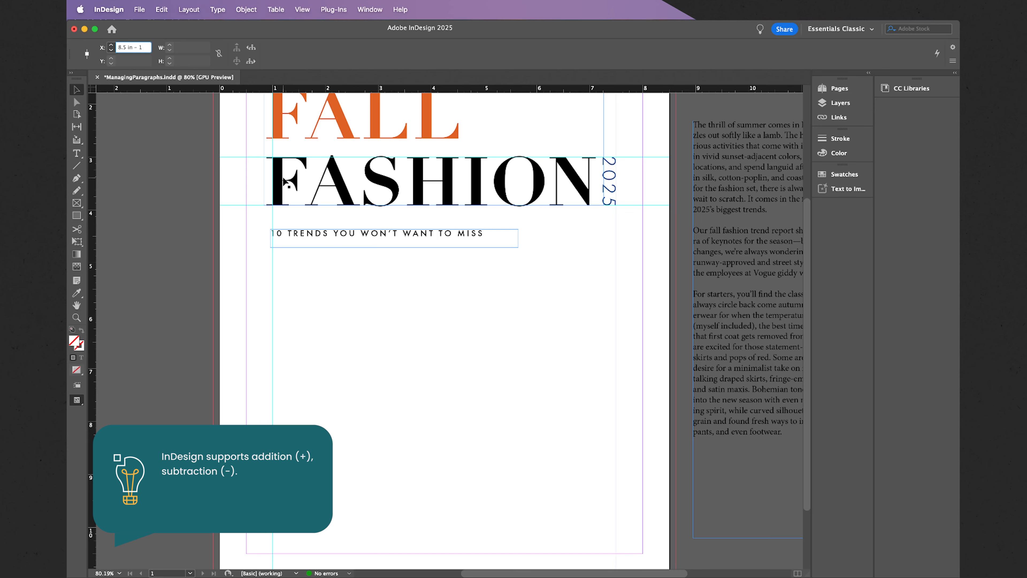
{"action": "type", "text": "in"}
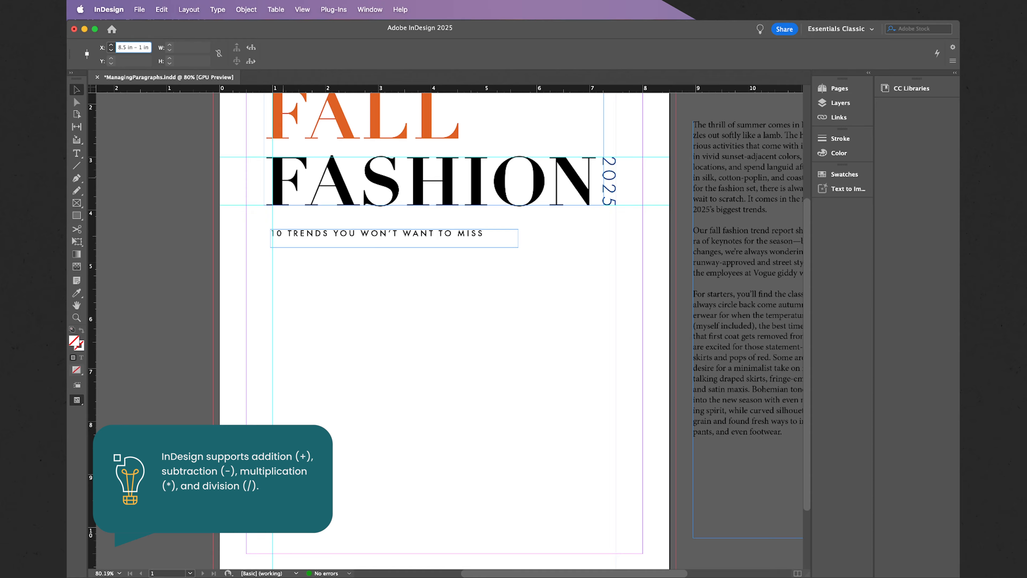
{"action": "key", "text": "Return"}
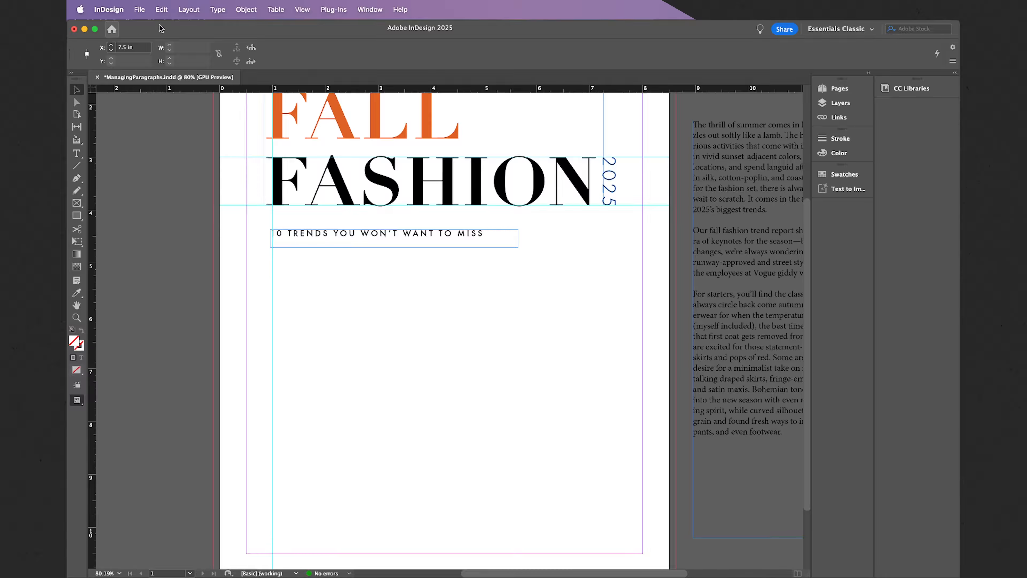
{"action": "left_click", "coordinate": [394, 346]}
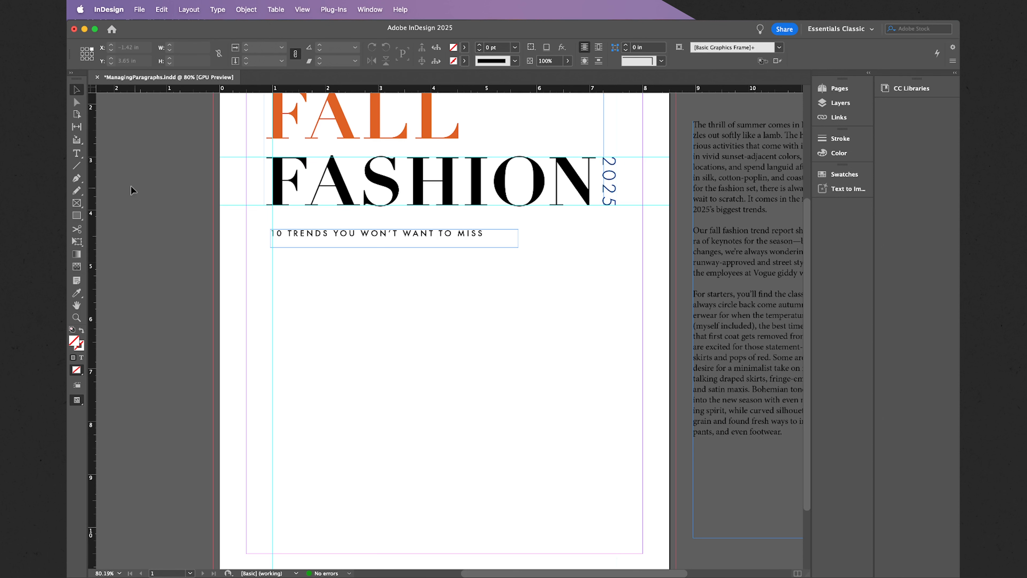
- Draw a text frame about 6.49 in wide and 4.14 in high between the vertical guides, below the subtitle
{"action": "left_click", "coordinate": [77, 154]}
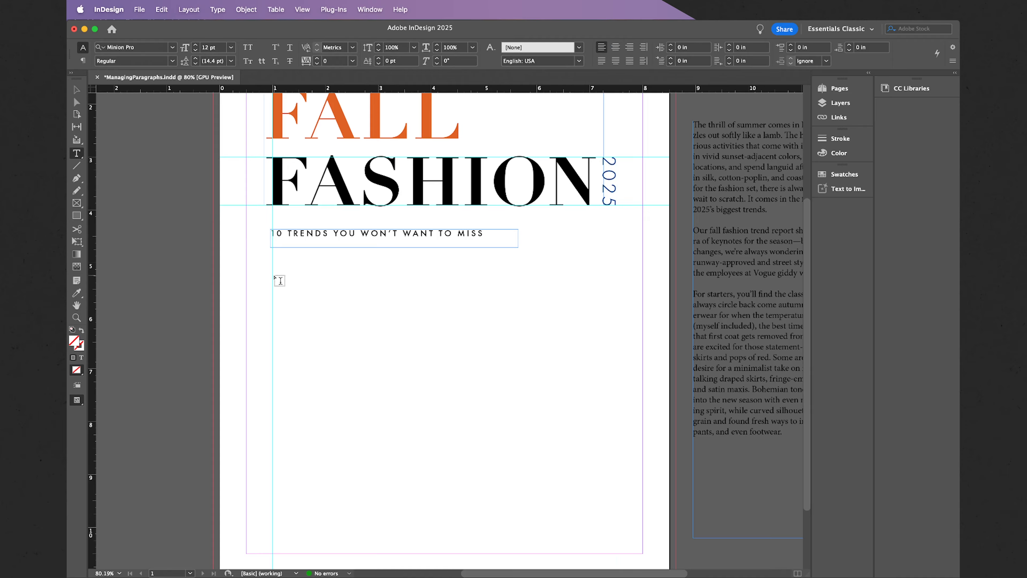
{"action": "left_click_drag", "start_coordinate": [274, 277], "coordinate": [615, 494]}
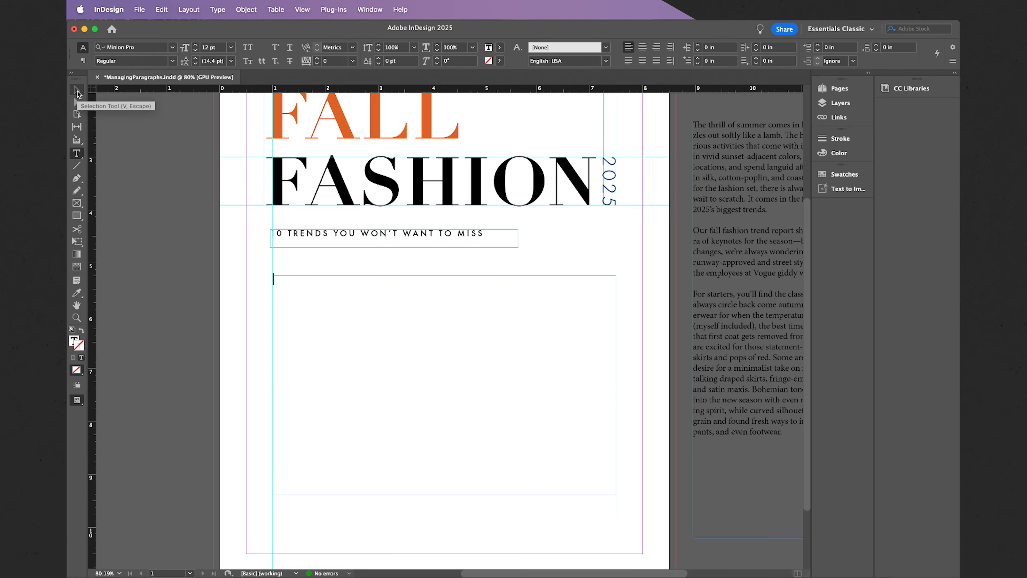
{"action": "left_click", "coordinate": [76, 91]}
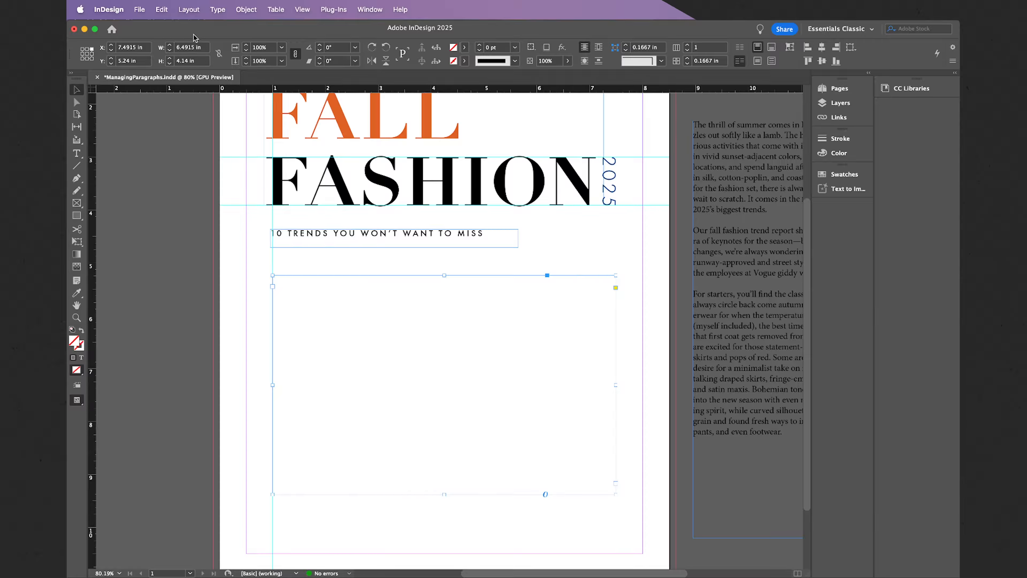
- Set the new text frame's width to 6.5 in and its height to 4 in
{"action": "left_click", "coordinate": [187, 49]}
{"action": "key", "text": "BackSpace"}
{"action": "type", "text": "6.5in"}
{"action": "key", "text": "Return"}
{"action": "left_click", "coordinate": [191, 61]}
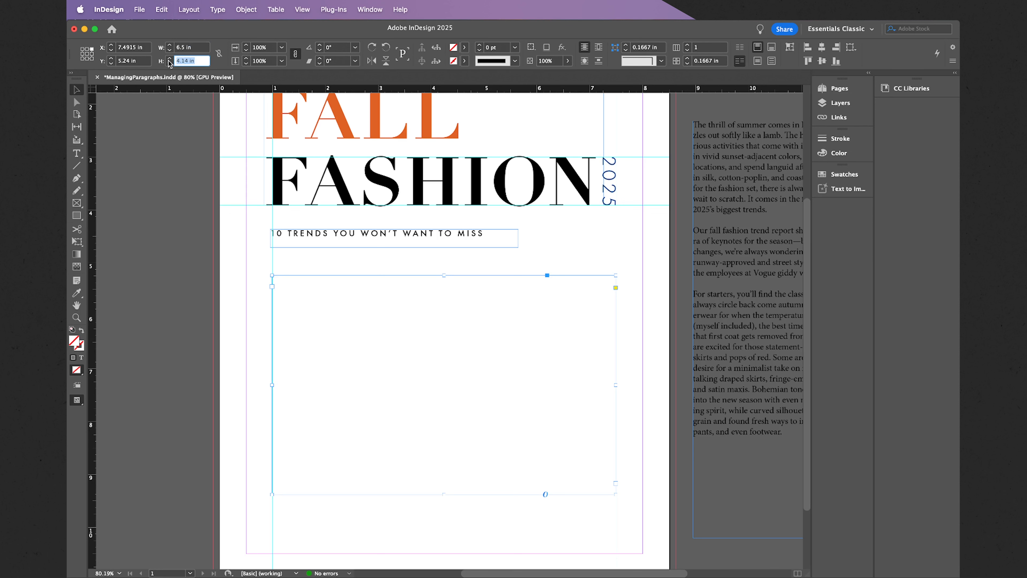
{"action": "key", "text": "BackSpace"}
{"action": "type", "text": "4in"}
{"action": "key", "text": "Return"}
- Copy all the article text from the pasteboard frame into the empty text frame below the subtitle
{"action": "scroll", "coordinate": [591, 403], "scroll_direction": "right", "scroll_amount": 1}
{"action": "scroll", "coordinate": [591, 403], "scroll_direction": "up", "scroll_amount": 1}
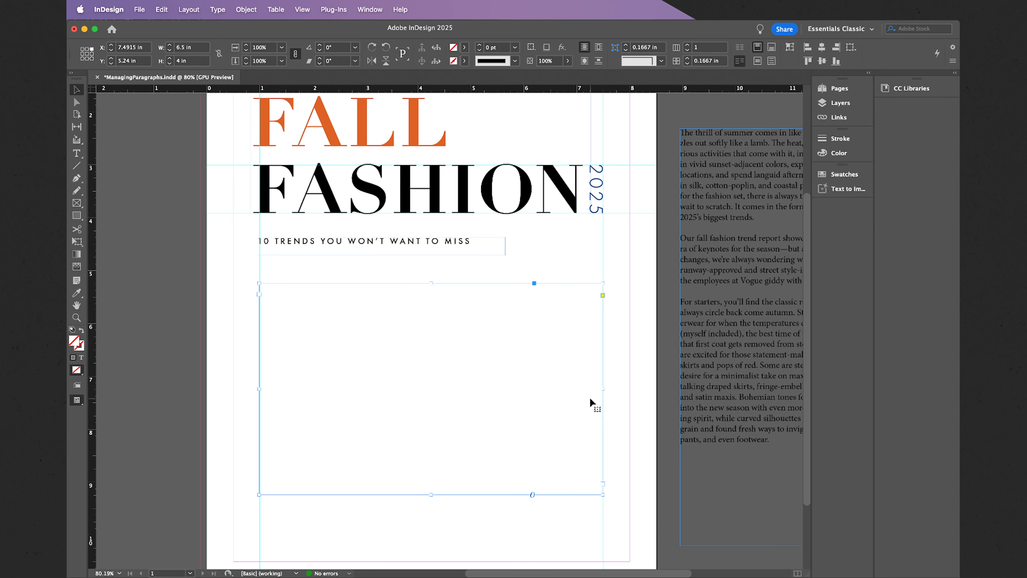
{"action": "scroll", "coordinate": [590, 397], "scroll_direction": "right", "scroll_amount": 2}
{"action": "scroll", "coordinate": [590, 398], "scroll_direction": "up", "scroll_amount": 1}
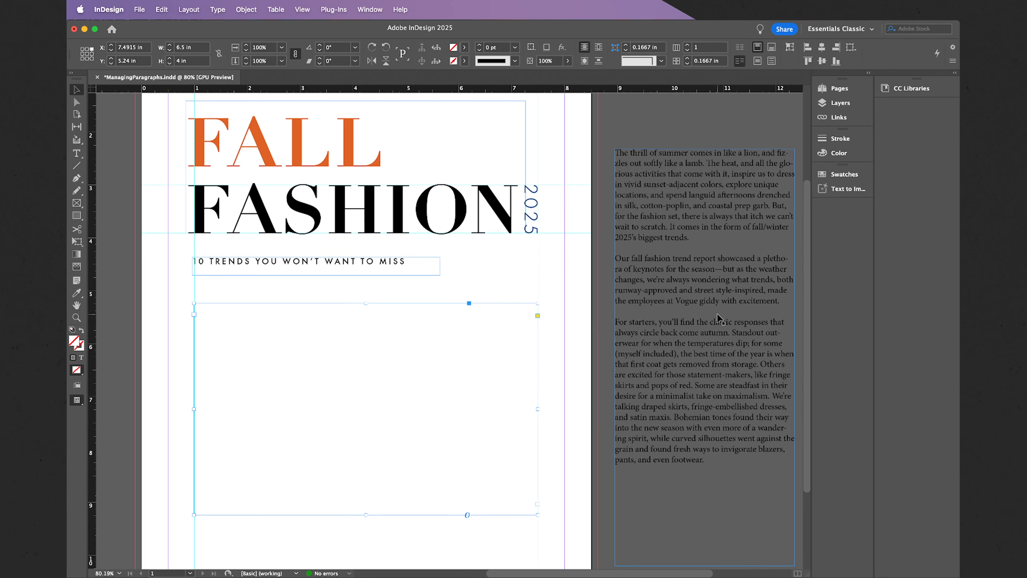
{"action": "double_click", "coordinate": [704, 459]}
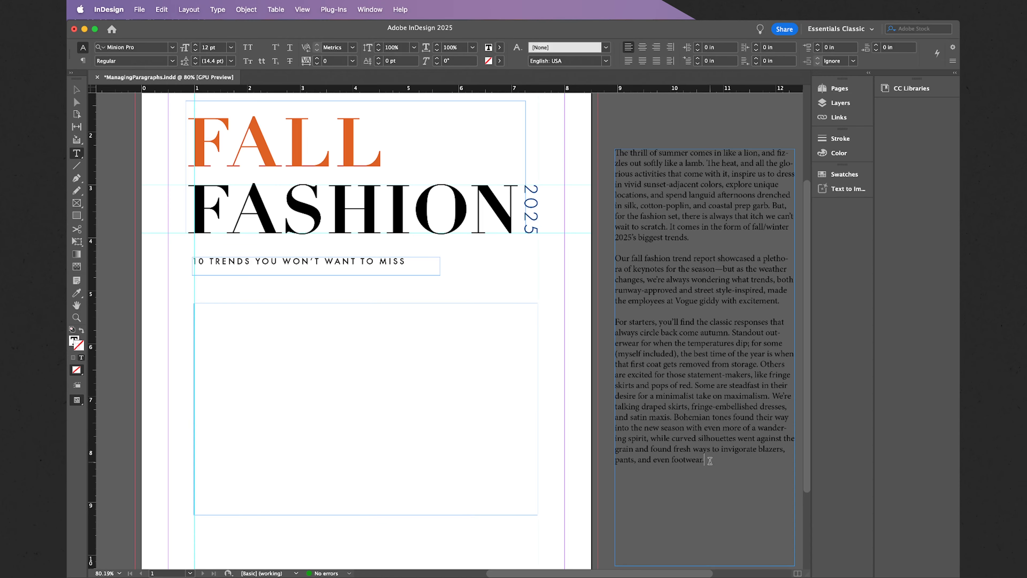
{"action": "mouse_move", "coordinate": [710, 460]}
{"action": "left_mouse_down"}
{"action": "mouse_move", "coordinate": [632, 350]}
{"action": "mouse_move", "coordinate": [601, 259]}
{"action": "mouse_move", "coordinate": [587, 153]}
{"action": "left_mouse_up"}
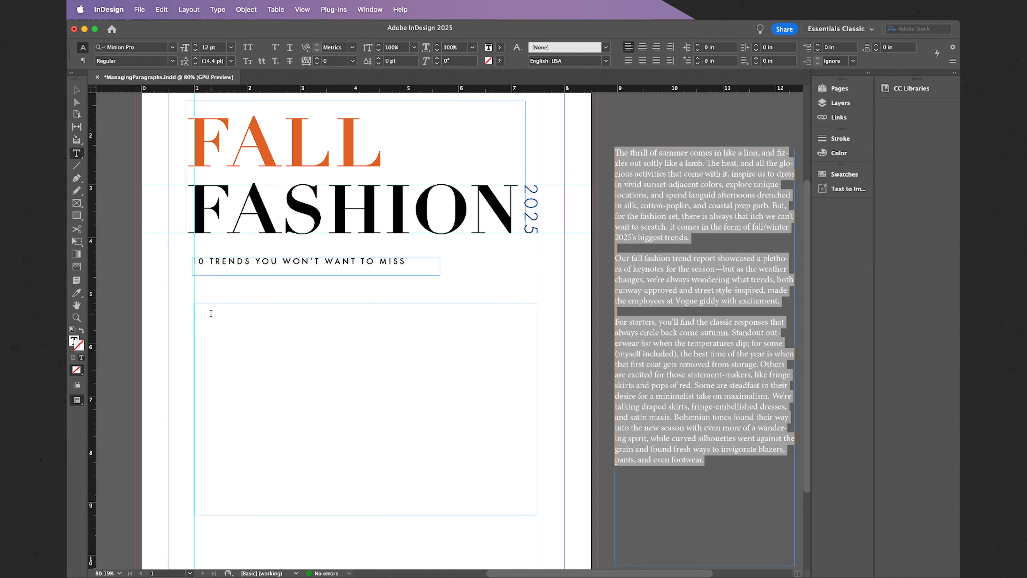
{"action": "left_click", "coordinate": [210, 312]}
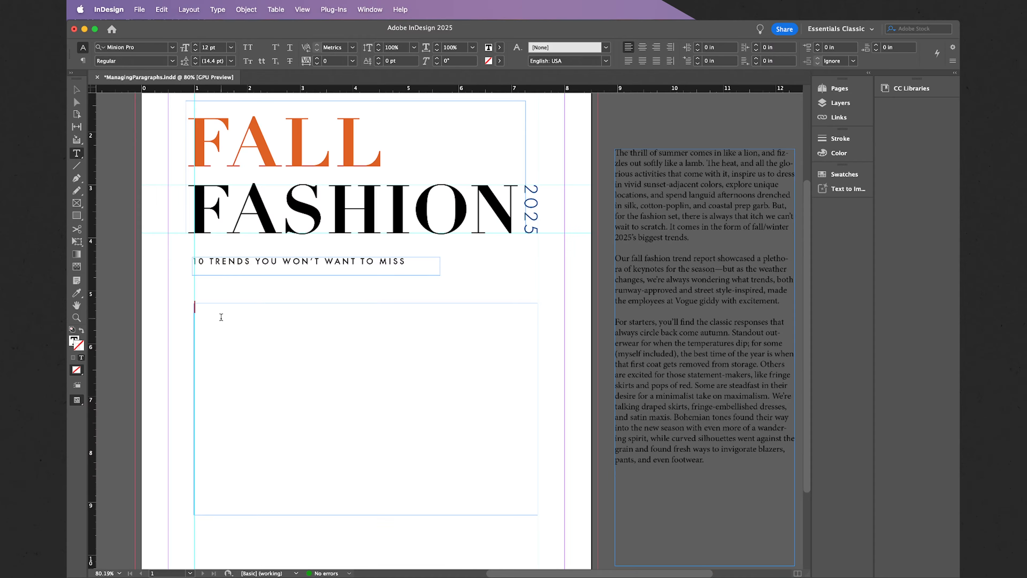
{"action": "key", "text": "super"}
{"action": "type", "text": "The thrill of summer comes in like a lion, and fizzles out softly like a lamb. The heat, and all the glorious activities that come with it, inspire us to dress in vivid sunset-adjacent colors, explore unique locations, and spend languid afternoons drenched in silk, cotton-poplin, and coastal prep garb. But, for the fashion set, there is always that itch we can’t wait to scratch. It comes in the form of fall/winter 2025’s biggest trends. Our fall fashion trend report showcased a plethora of keynotes for the season—but as the weather changes, we’re always wondering what trends, both runway-approved and street style-inspired, made the employees at Vogue giddy with excitement. For starters, you’ll find the classic responses that always circle back come autumn. Standout outerwear for when the temperatures dip; for some (myself included), the best time of the year is when that first coat gets removed from storage. Others are excited for those statement-makers, like fringe skirts and pops of red. Some are steadfast in their desire for a minimalist take on maximalism. We’re talking draped skirts, fringe-embellished dresses, and satin maxis. Bohemian tones found their way into the new season with even more of a wandering spirit, while curved silhouettes went against the grain and found fresh ways to invigorate blazers, pants, and even footwear."}
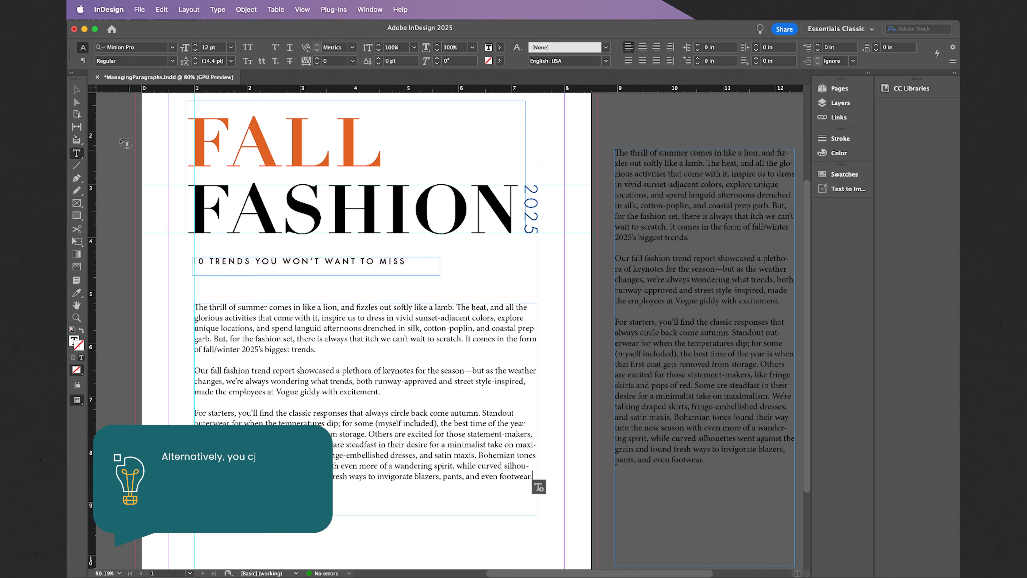
{"action": "key", "text": "Escape"}
- Split the article text frame into 3 columns
{"action": "scroll", "coordinate": [183, 279], "scroll_direction": "down", "scroll_amount": 1}
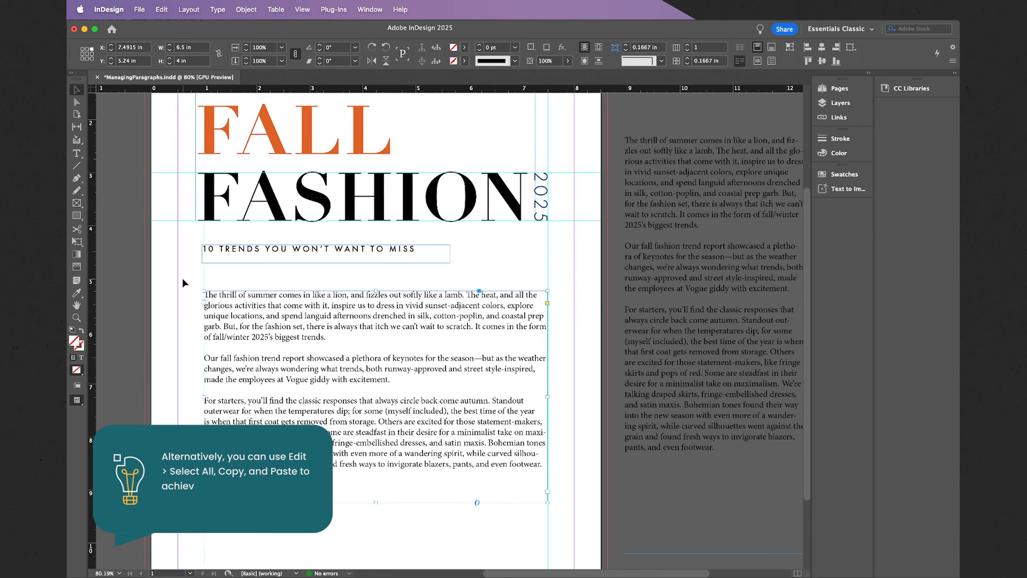
{"action": "scroll", "coordinate": [183, 278], "scroll_direction": "left", "scroll_amount": 3}
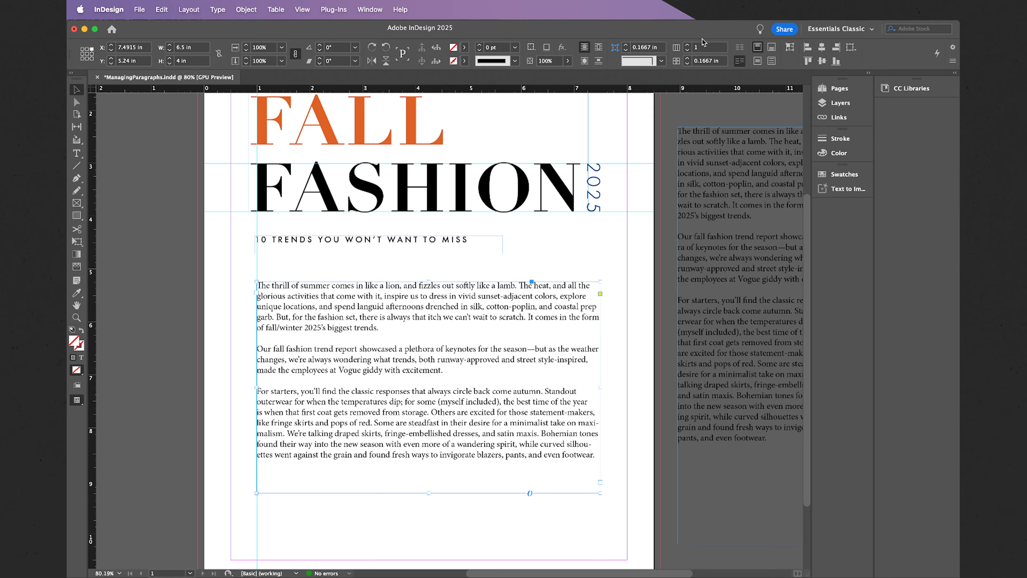
{"action": "left_click", "coordinate": [688, 46]}
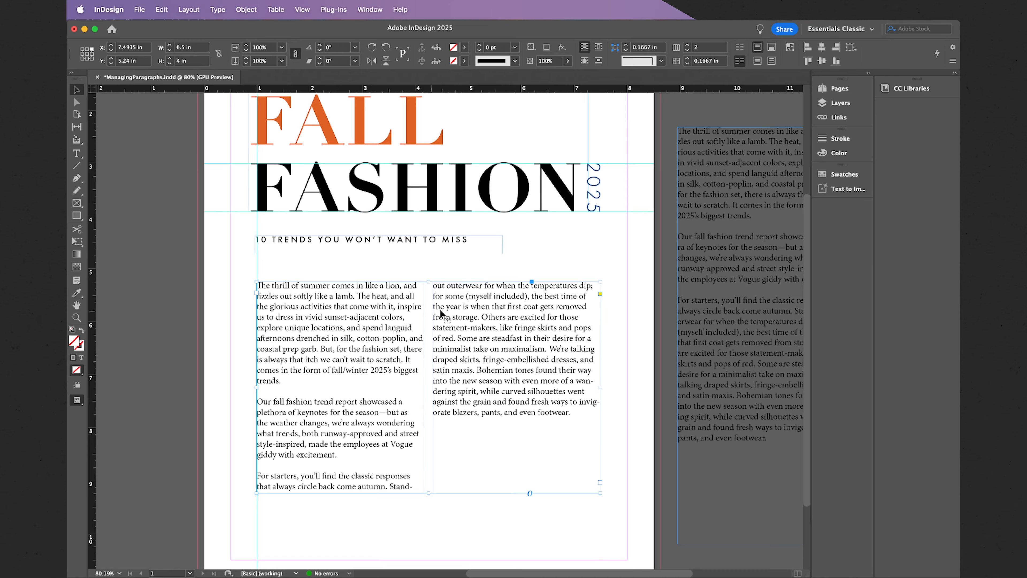
{"action": "left_click", "coordinate": [688, 46]}
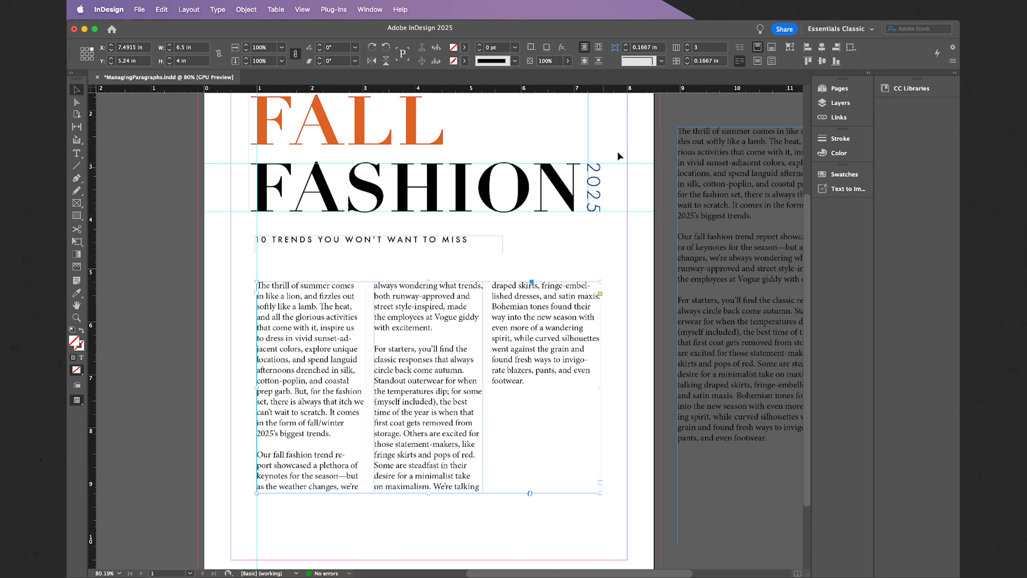
- Set the gutter between the article's columns to 0.1875 in
{"action": "left_click", "coordinate": [687, 63]}
{"action": "left_click", "coordinate": [688, 63]}
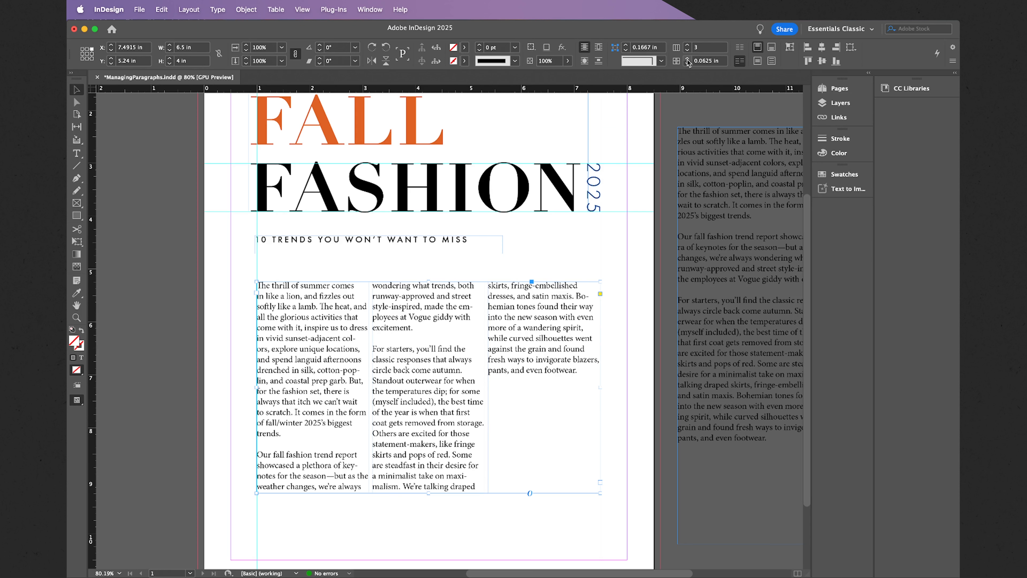
{"action": "left_click", "coordinate": [688, 58]}
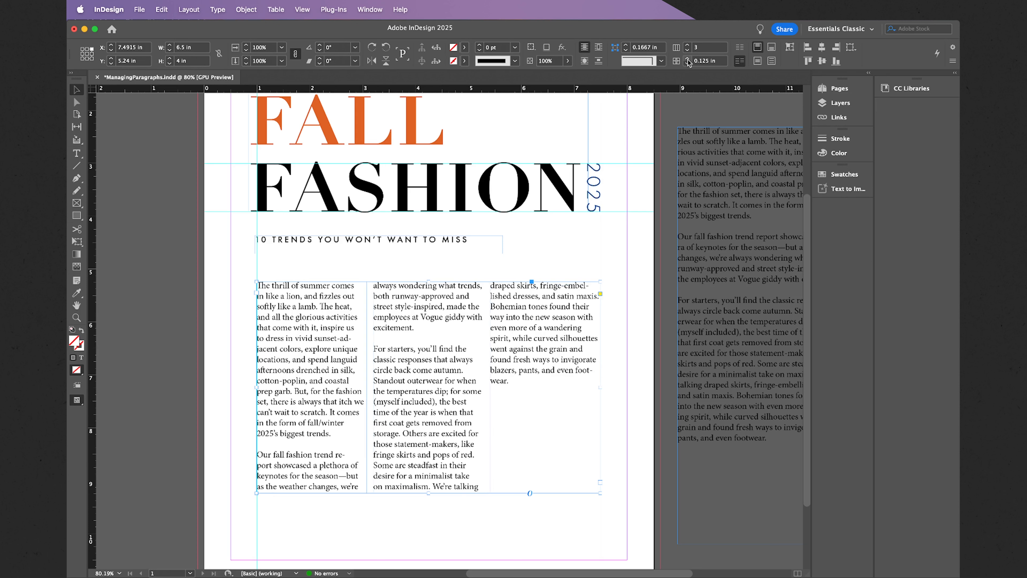
{"action": "left_click", "coordinate": [687, 59]}
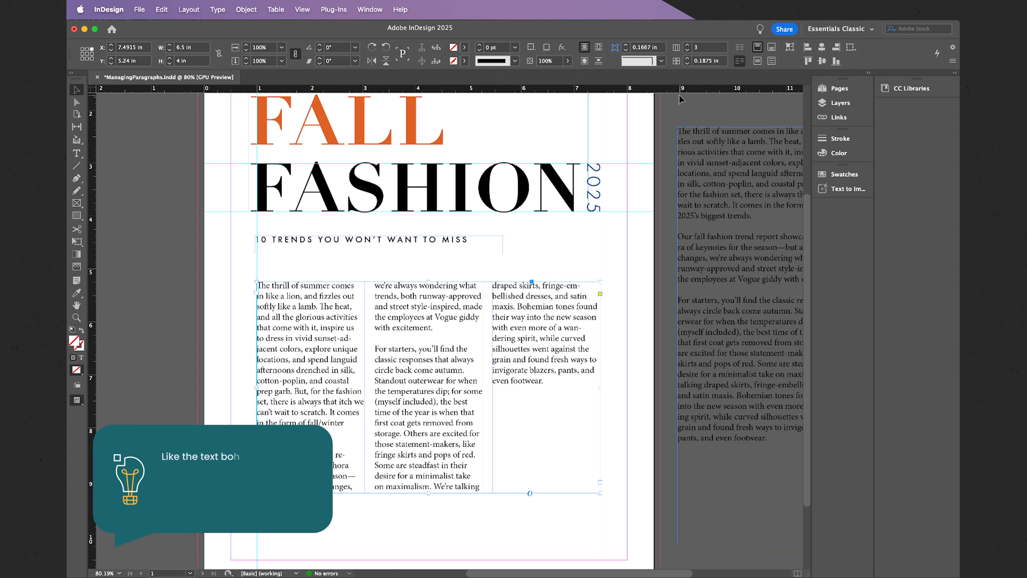
- Try balancing the article text across its columns, and return to unbalanced columns
{"action": "left_click", "coordinate": [739, 49]}
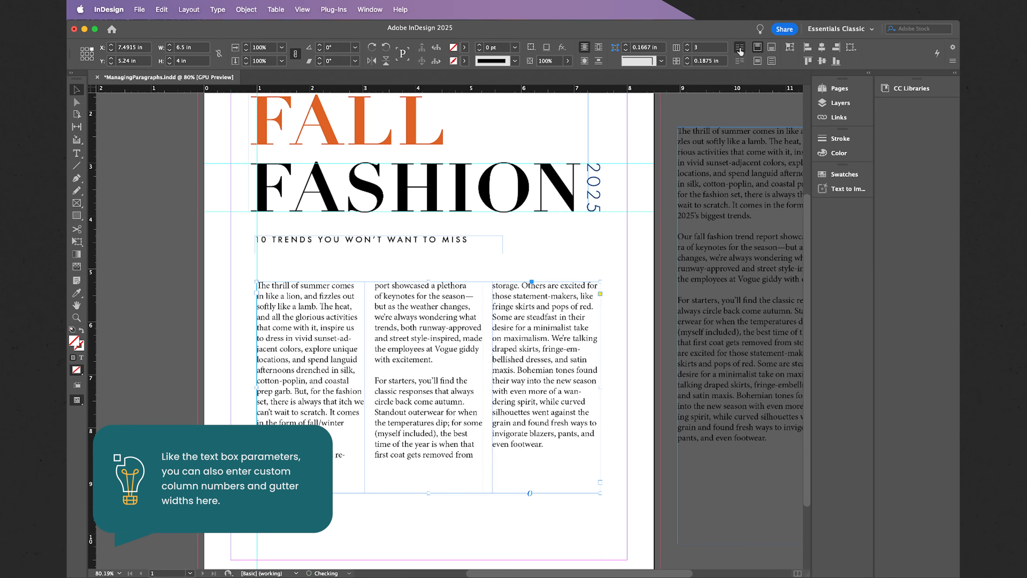
{"action": "left_click", "coordinate": [740, 61]}
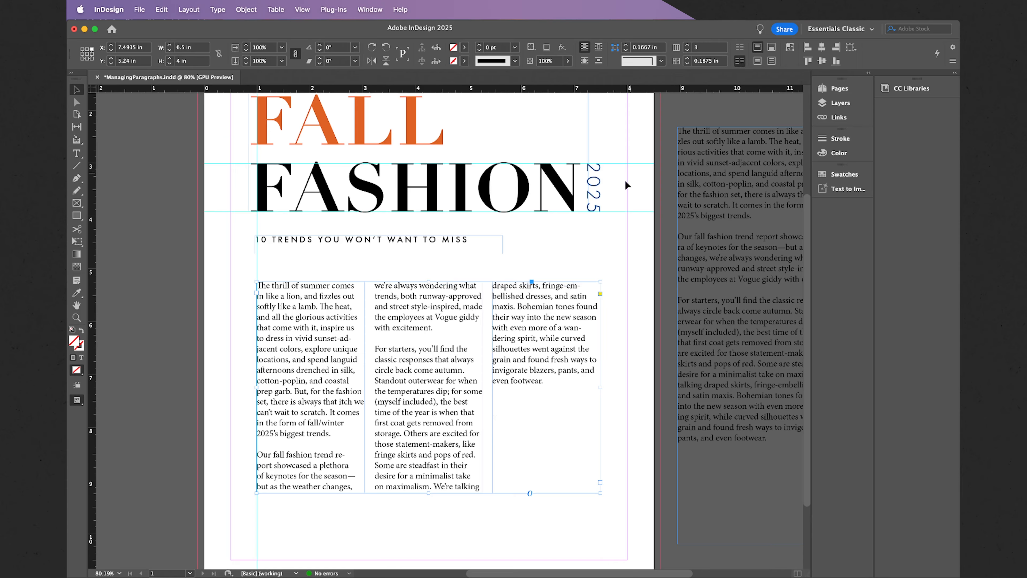
- Try center, justified and bottom vertical alignment on the article text frame, and return it to top alignment
{"action": "left_click", "coordinate": [758, 61]}
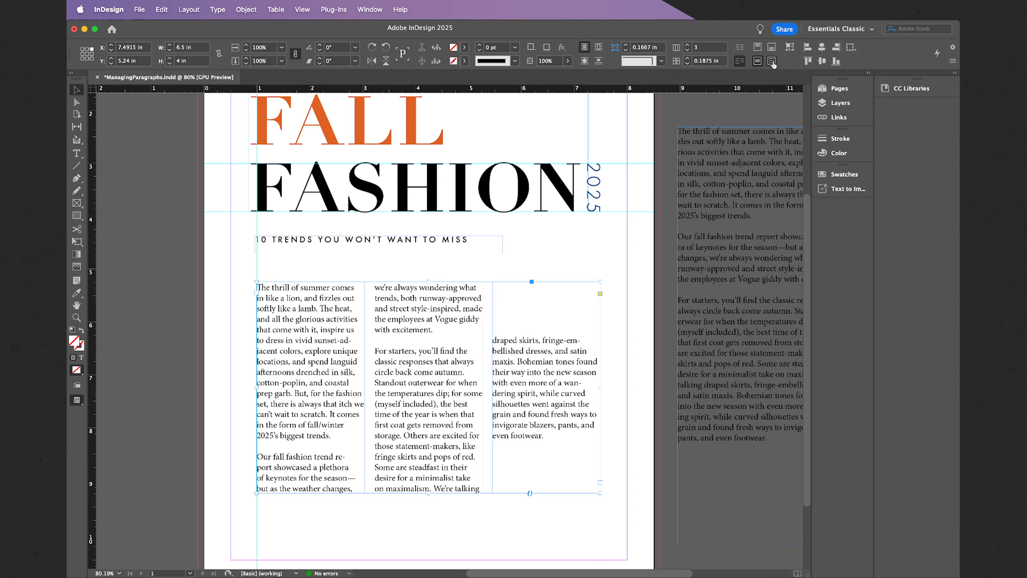
{"action": "left_click", "coordinate": [772, 62]}
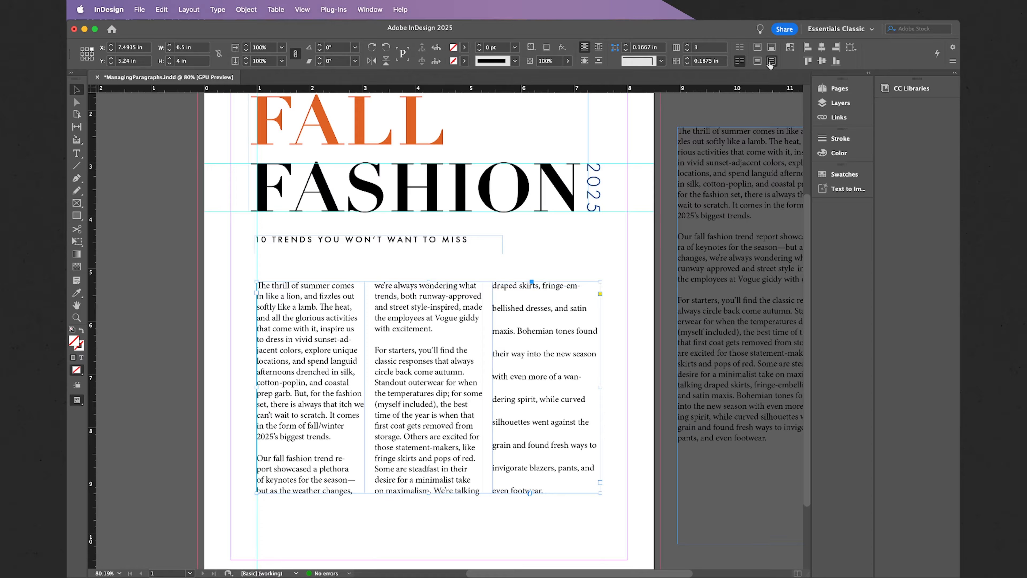
{"action": "left_click", "coordinate": [773, 47]}
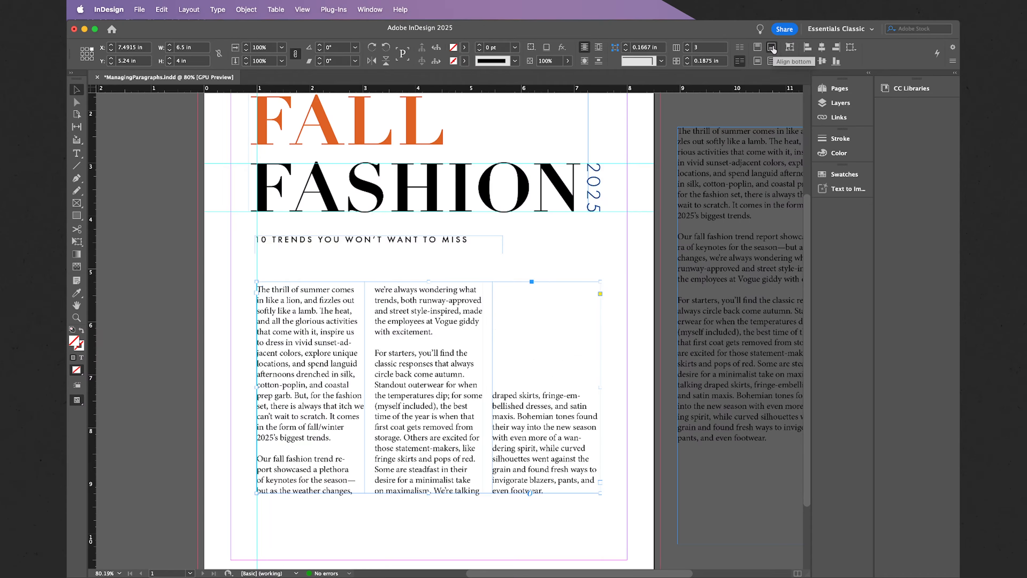
{"action": "left_click", "coordinate": [758, 47]}
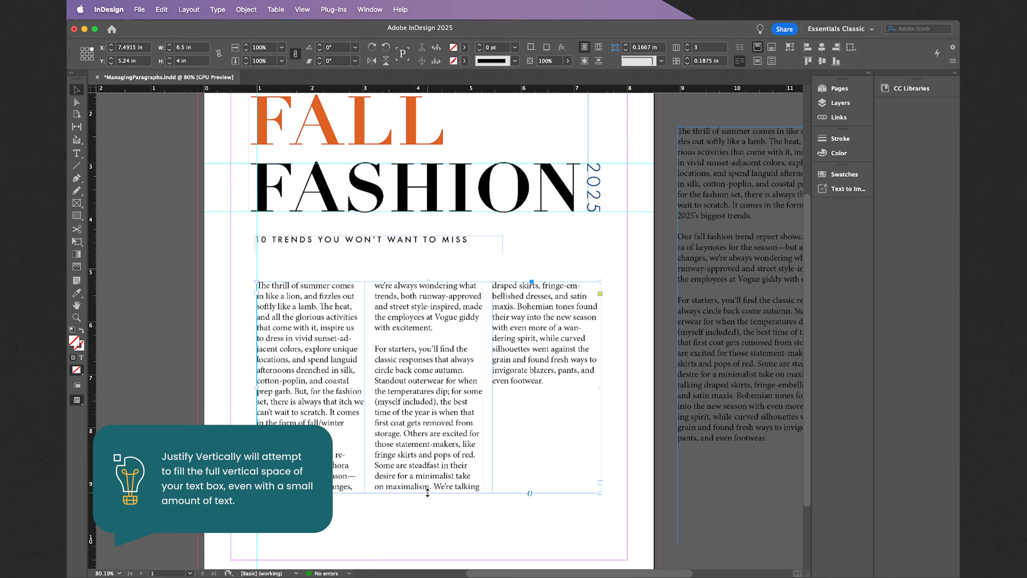
- Shorten the article text frame to about 3.3 in high, and extend it to about 3.65 in to fit the overset text
{"action": "left_click_drag", "start_coordinate": [428, 492], "coordinate": [433, 457]}
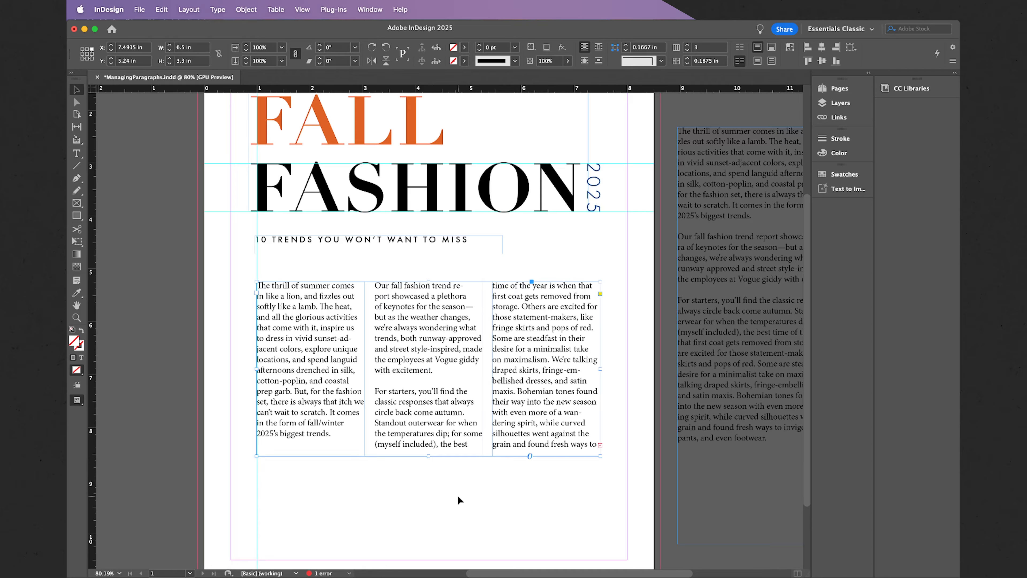
{"action": "left_click", "coordinate": [601, 445]}
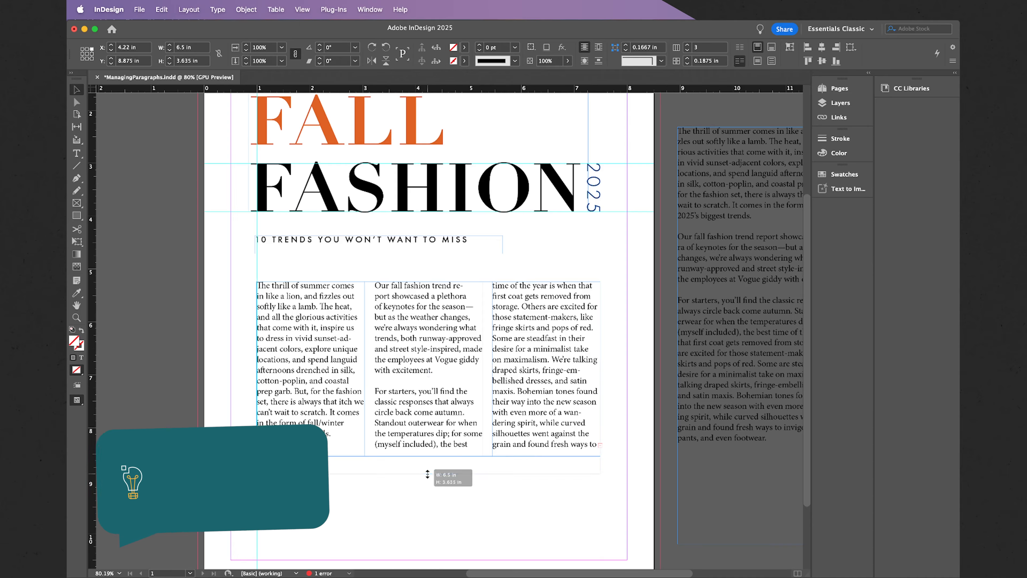
{"action": "left_click_drag", "start_coordinate": [428, 456], "coordinate": [427, 475]}
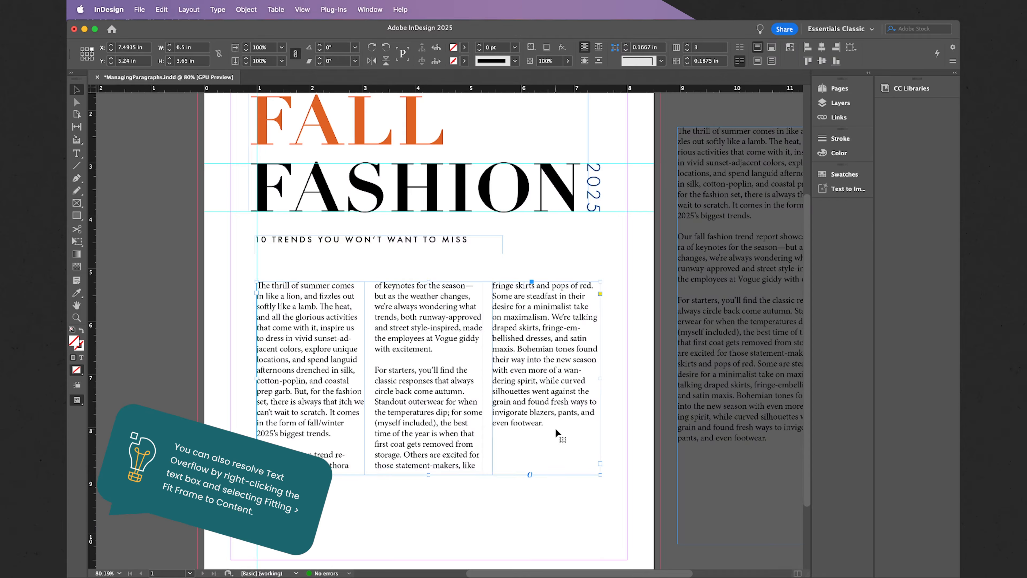
- Turn off hyphenation for all of the article text, and justify it with the last line aligned left
{"action": "double_click", "coordinate": [542, 422]}
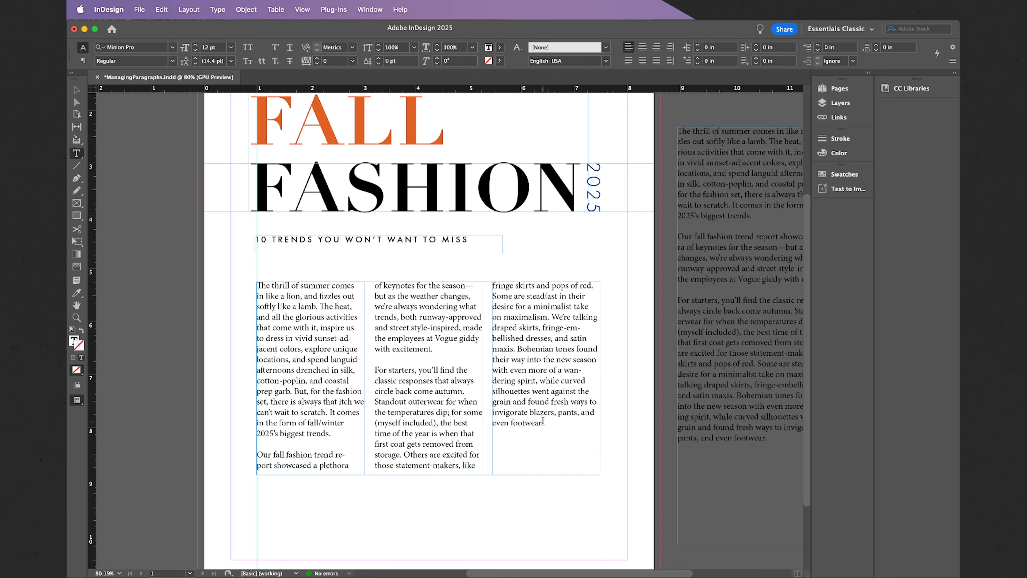
{"action": "key", "text": "Escape"}
{"action": "key", "text": "super+a"}
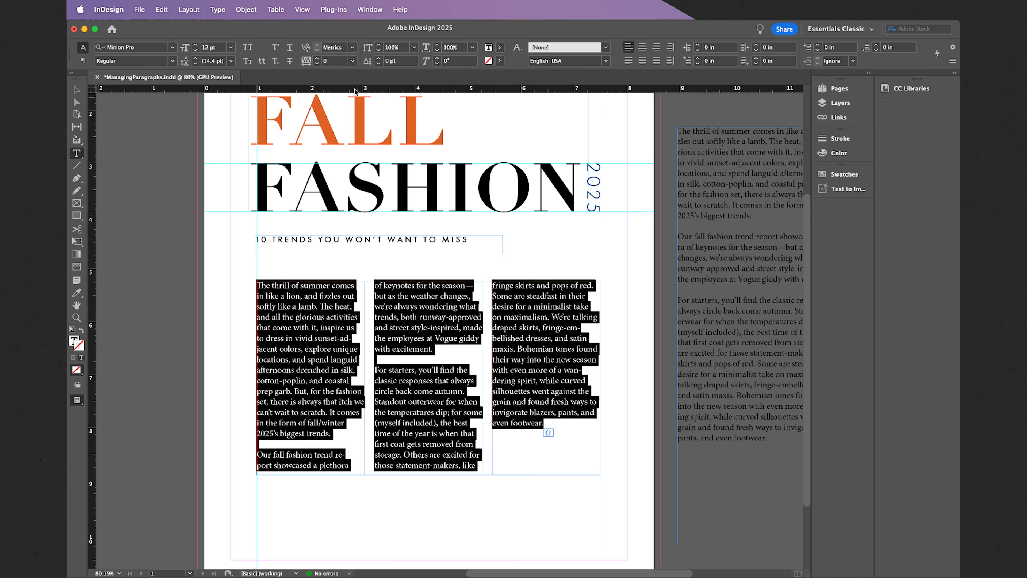
{"action": "left_click", "coordinate": [370, 10]}
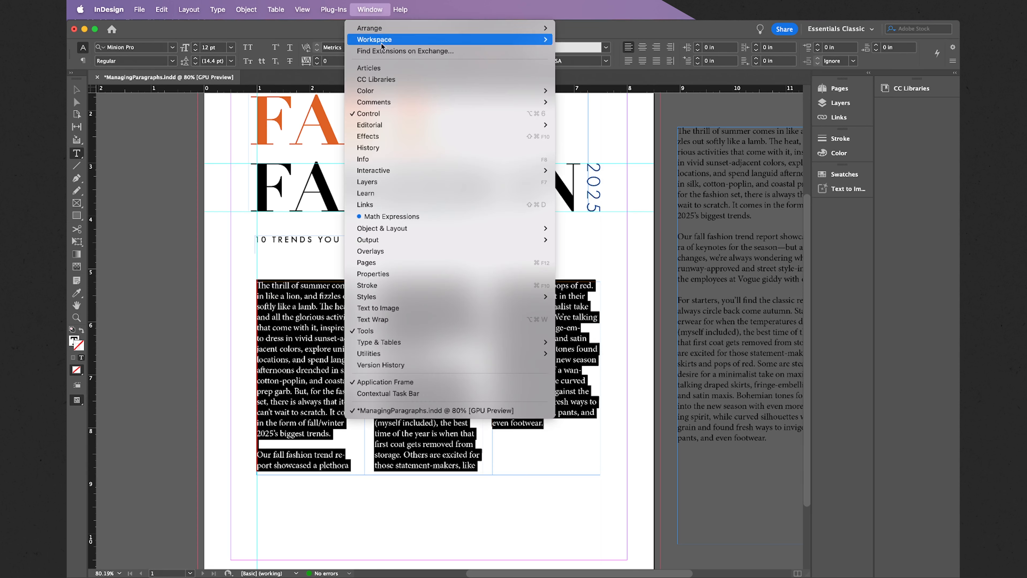
{"action": "mouse_move", "coordinate": [481, 343]}
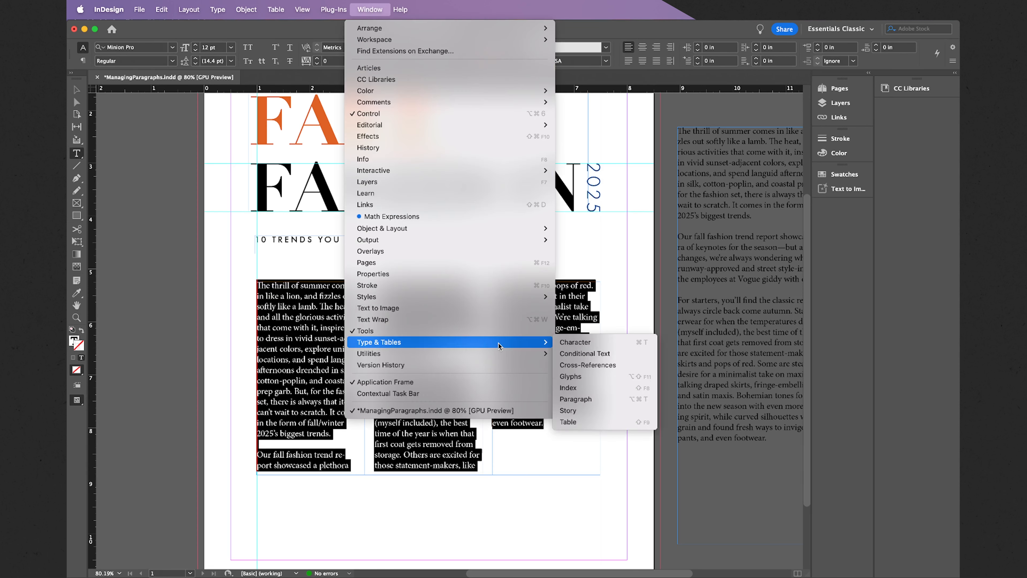
{"action": "left_click", "coordinate": [576, 399]}
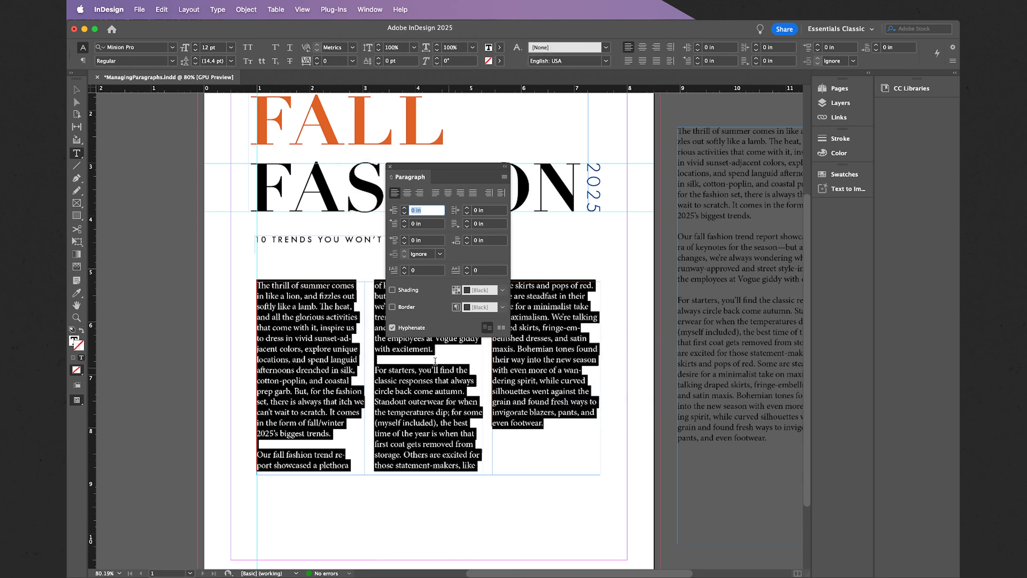
{"action": "left_click", "coordinate": [392, 328]}
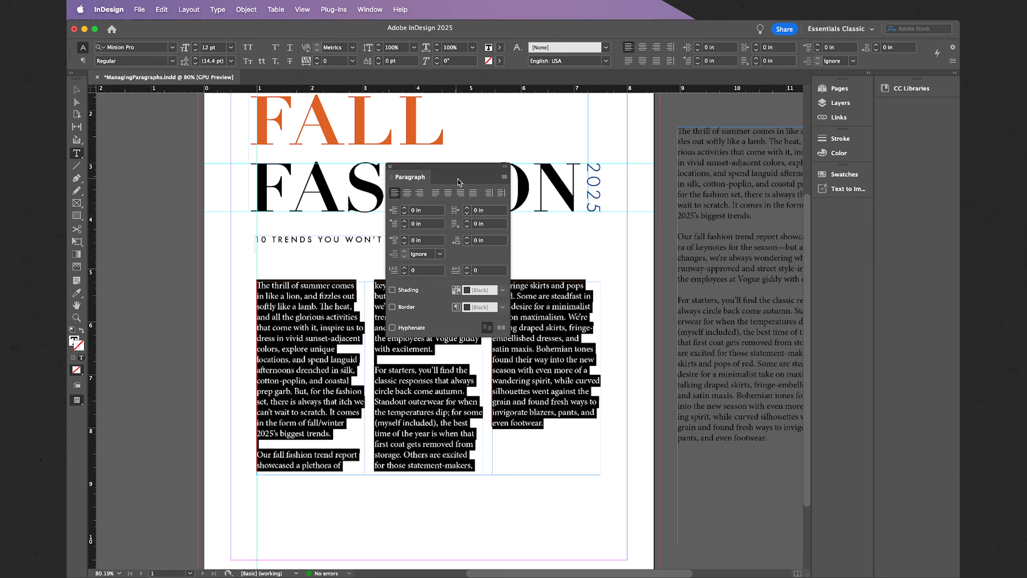
{"action": "left_click", "coordinate": [390, 166]}
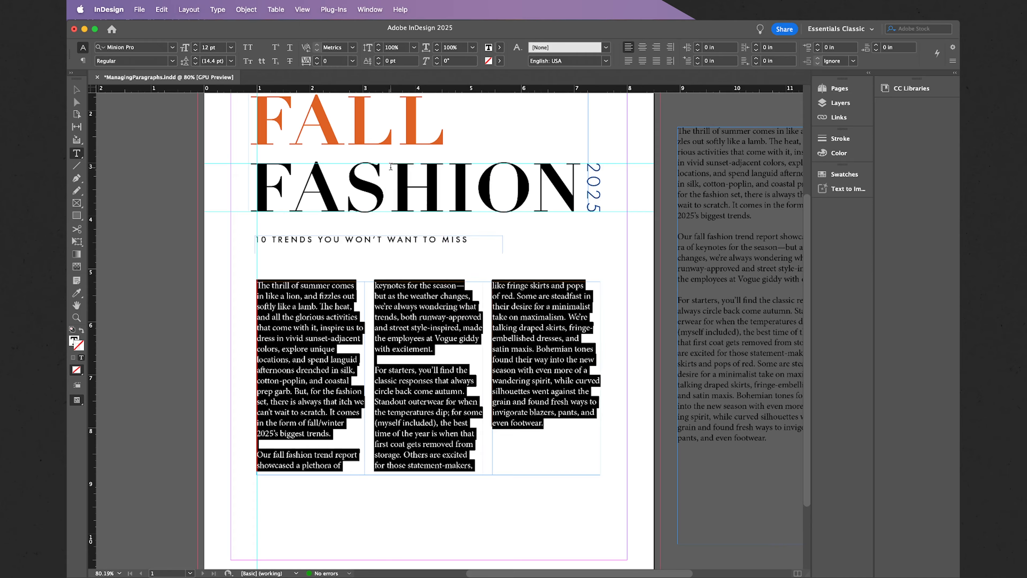
{"action": "left_click", "coordinate": [628, 62]}
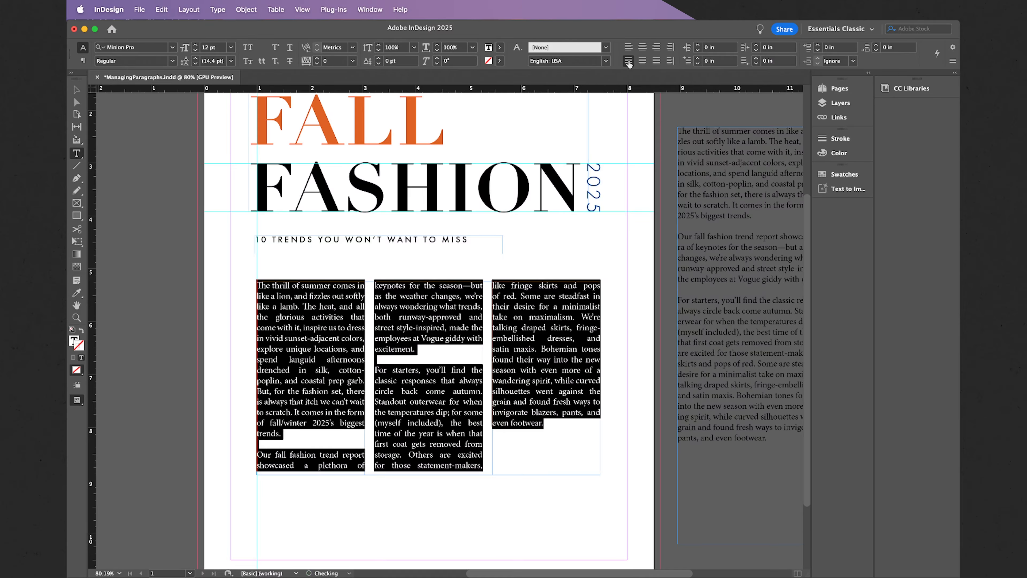
{"action": "left_click", "coordinate": [525, 359]}
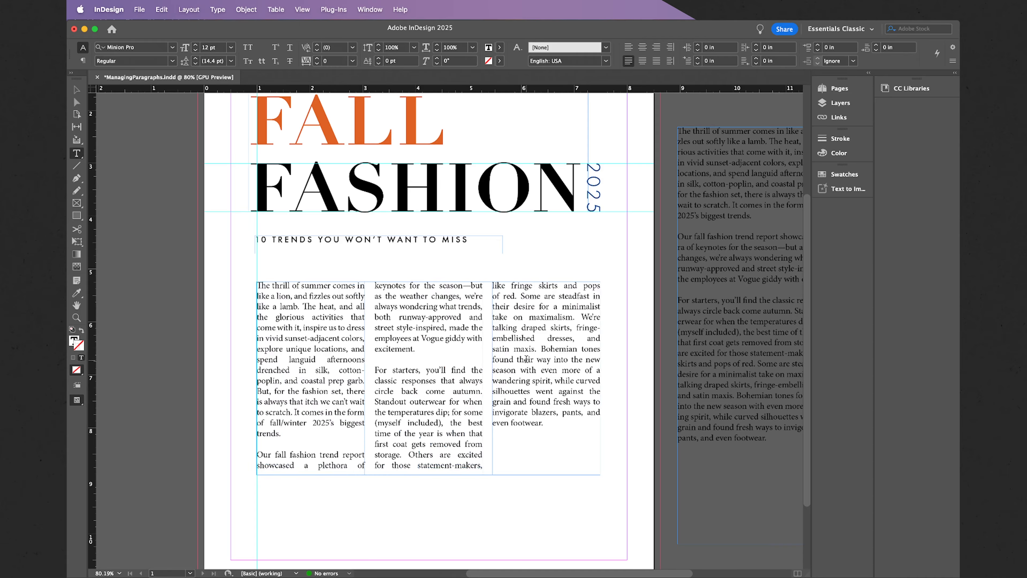
- Change the article text frame to two columns with a 0.375 in gutter
{"action": "left_click", "coordinate": [77, 90]}
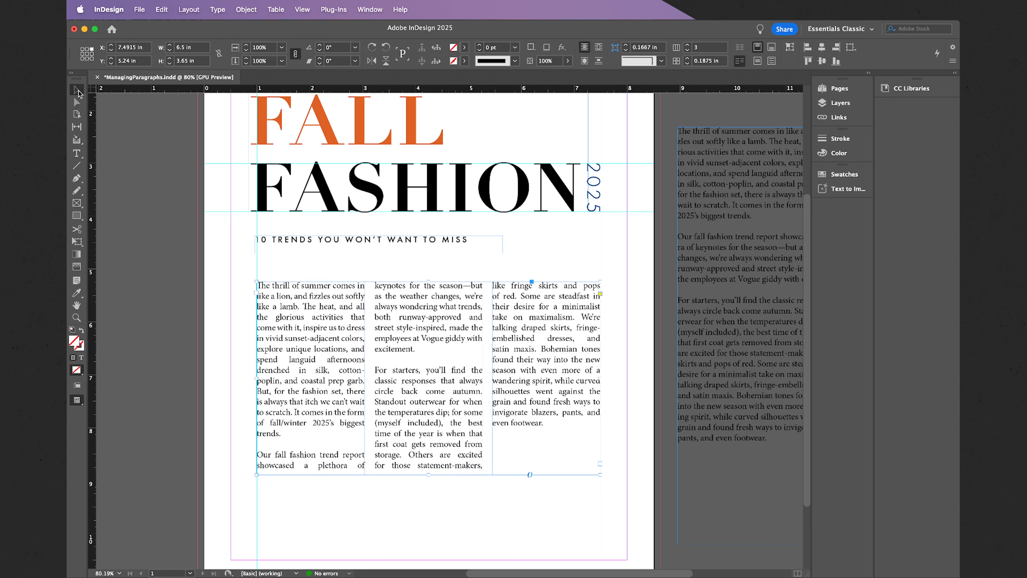
{"action": "left_click", "coordinate": [687, 51]}
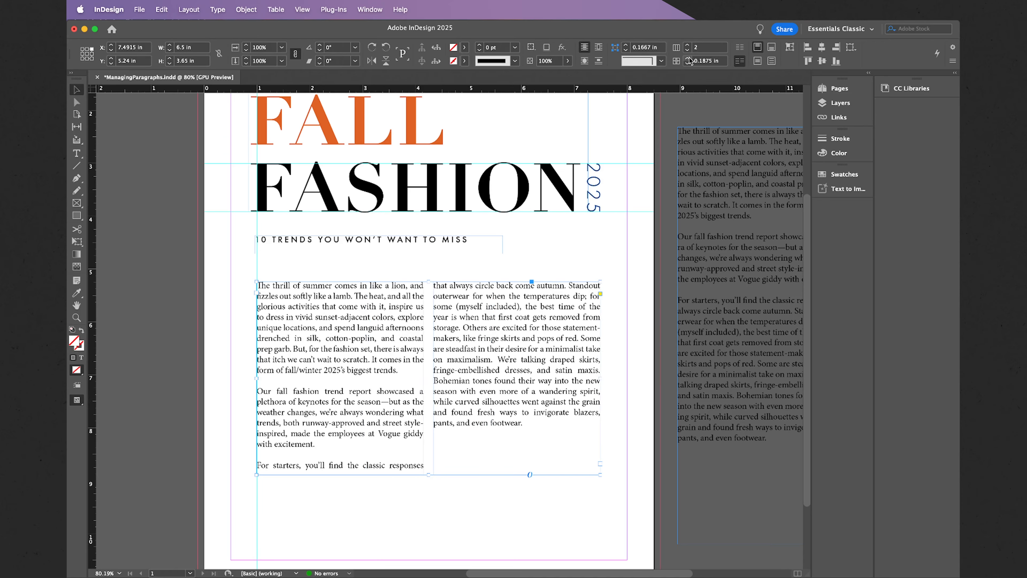
{"action": "left_click", "coordinate": [688, 58]}
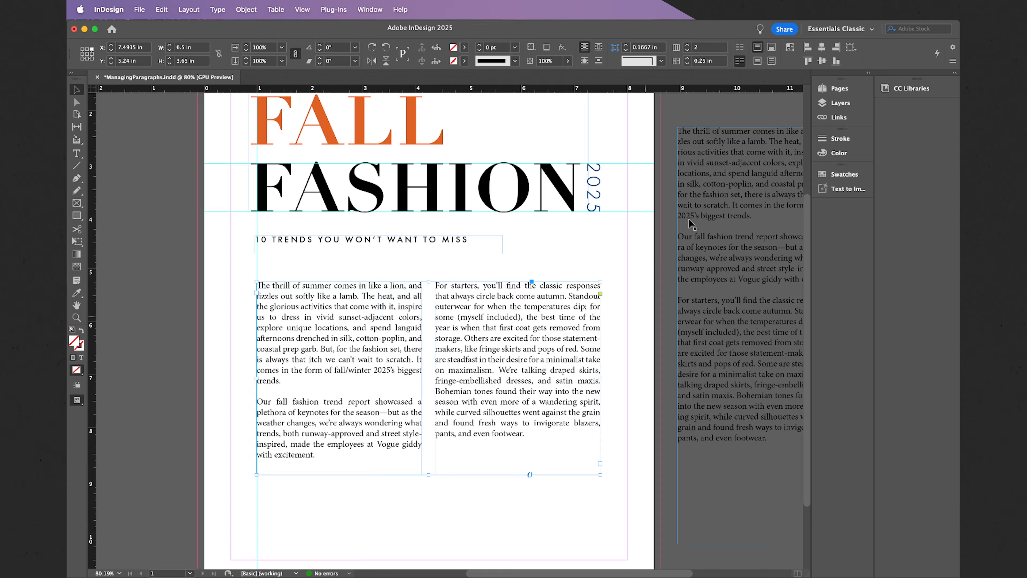
{"action": "left_click", "coordinate": [689, 59]}
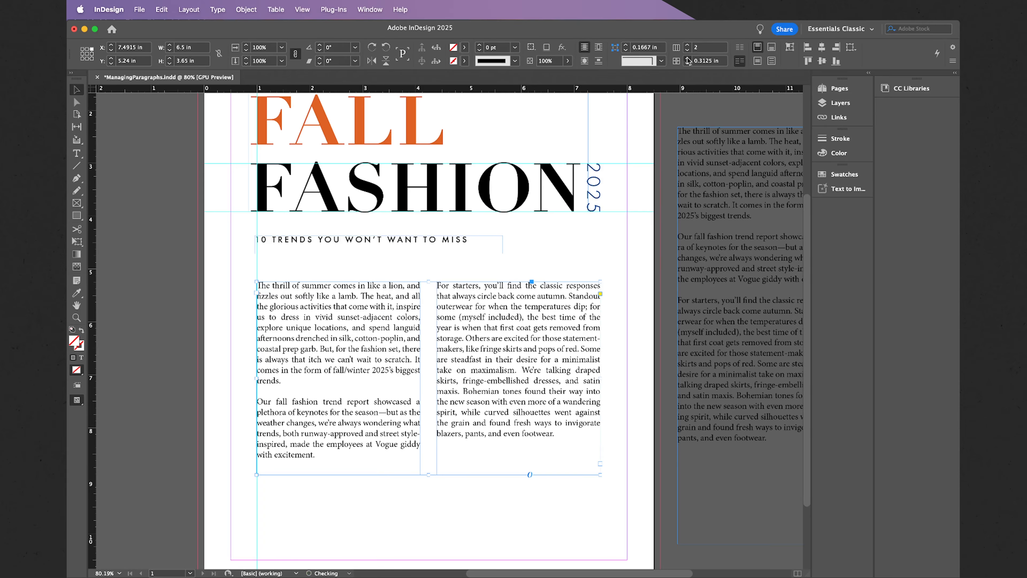
{"action": "left_click", "coordinate": [689, 58]}
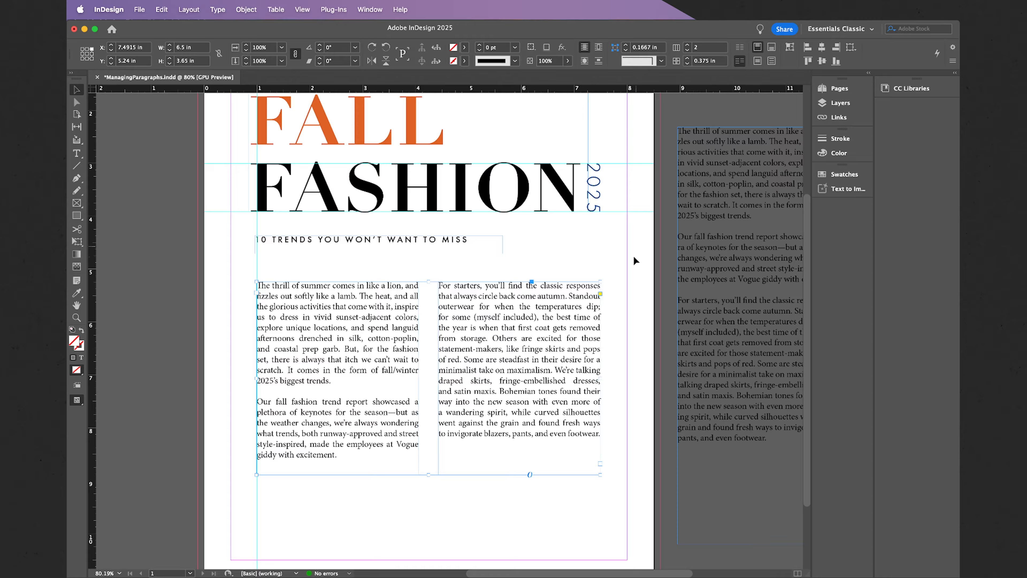
{"action": "left_click", "coordinate": [622, 334]}
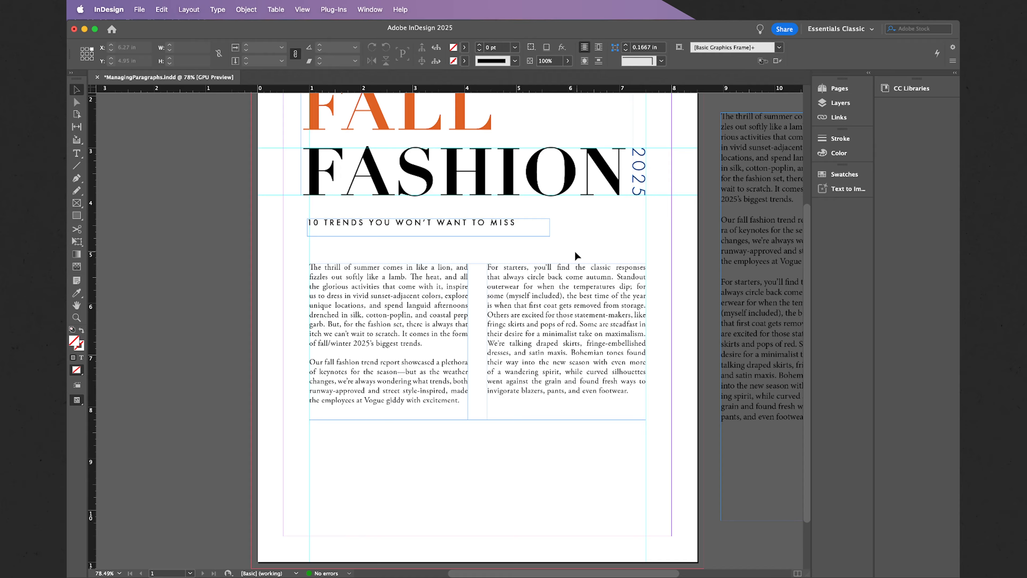
- Delete the two-column article frame, and draw two side-by-side text frames below the subheading, about 2.3 in and 3.8 in wide and 4.53 in high
{"action": "left_click", "coordinate": [572, 263]}
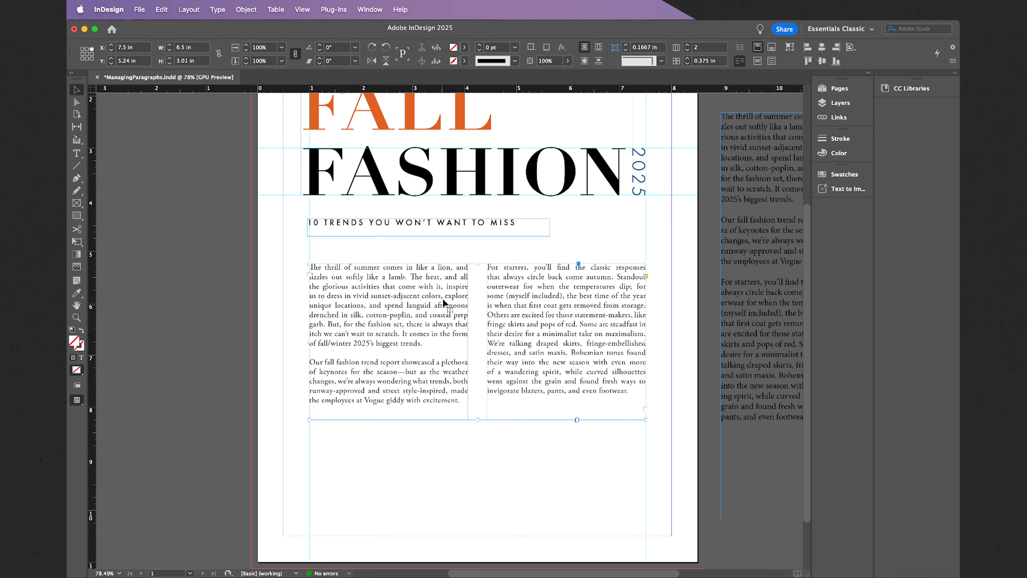
{"action": "key", "text": "Delete"}
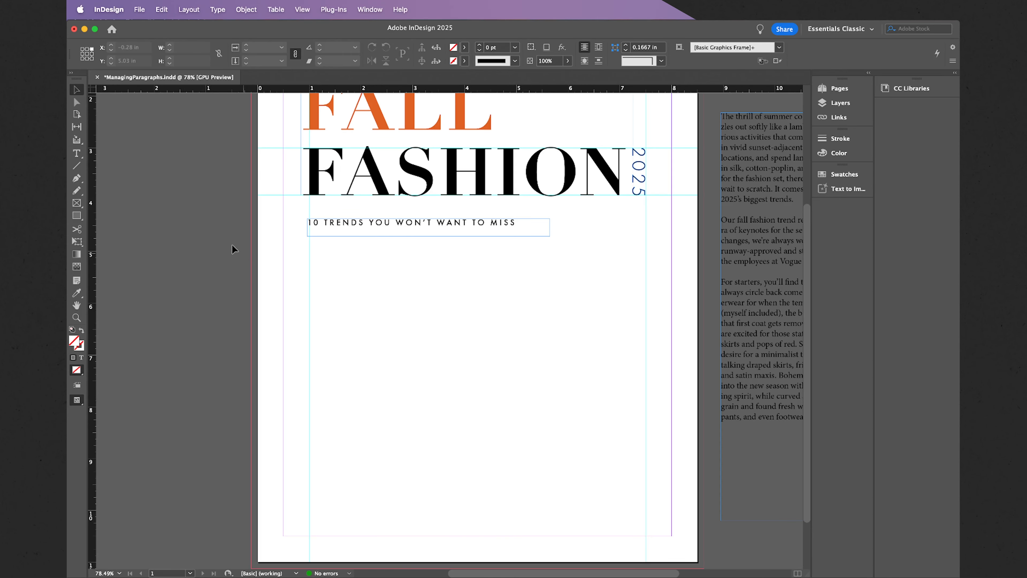
{"action": "left_click", "coordinate": [76, 154]}
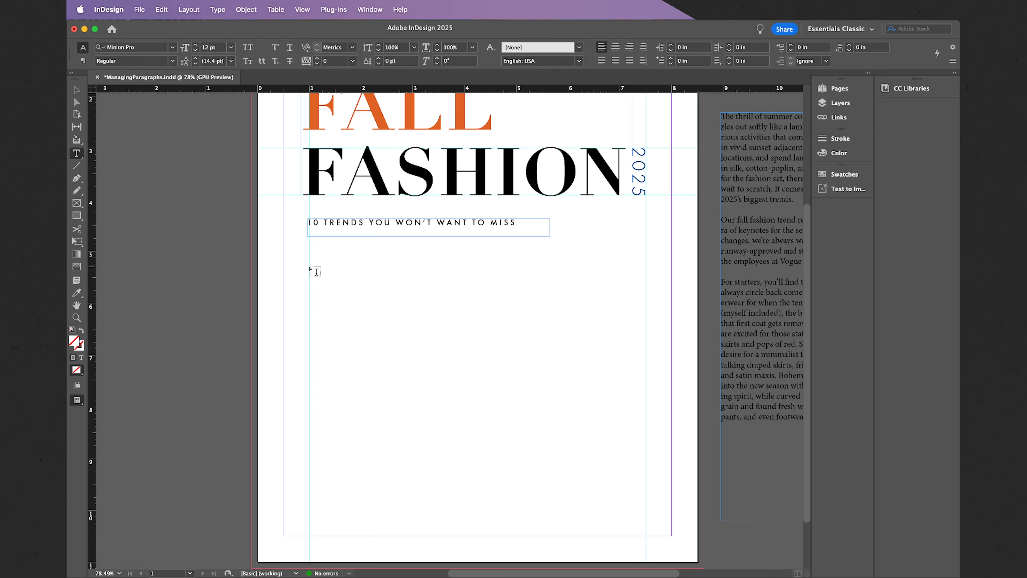
{"action": "left_click_drag", "start_coordinate": [310, 268], "coordinate": [413, 497]}
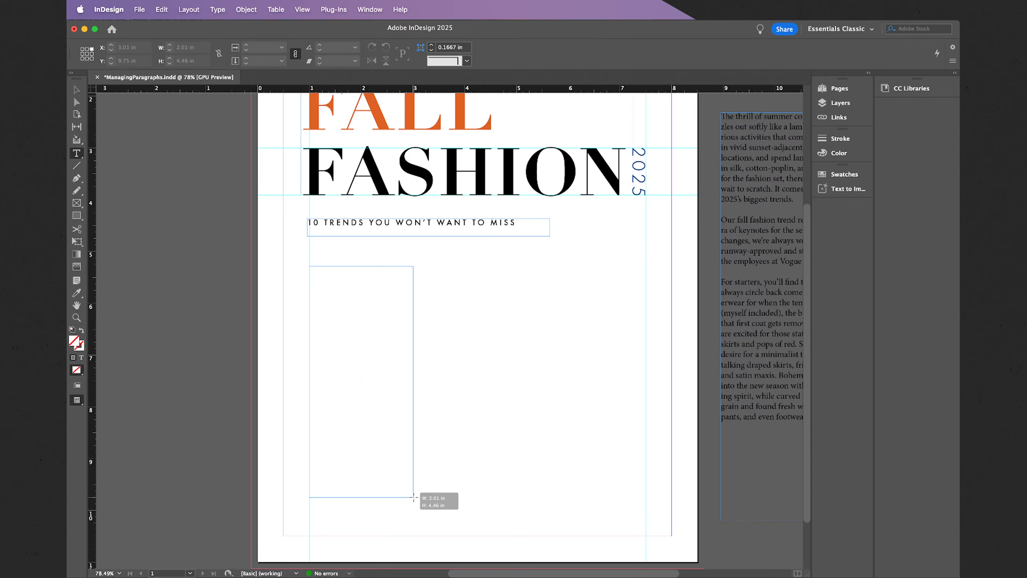
{"action": "left_click_drag", "start_coordinate": [414, 497], "coordinate": [426, 501]}
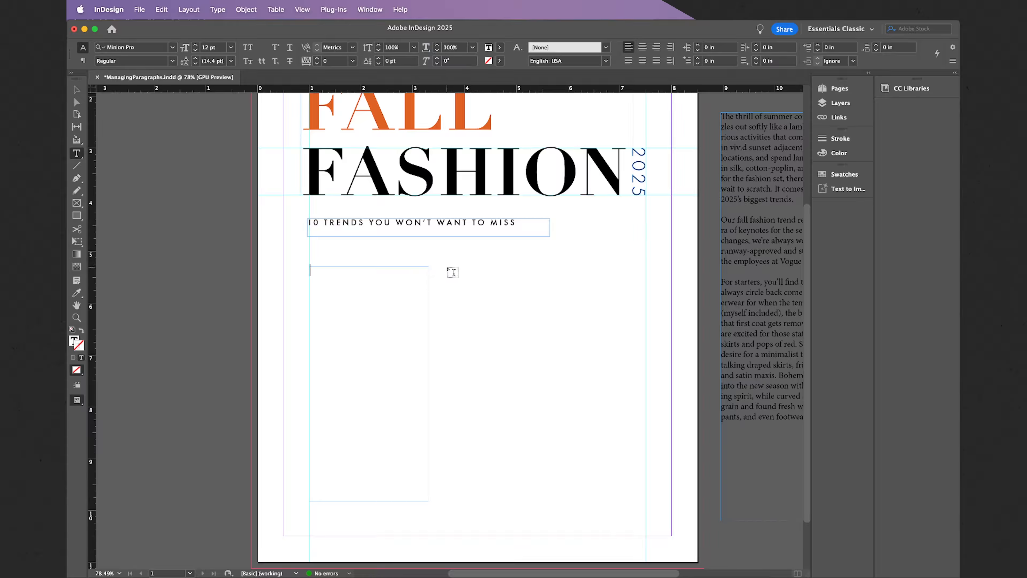
{"action": "left_click_drag", "start_coordinate": [447, 266], "coordinate": [643, 502]}
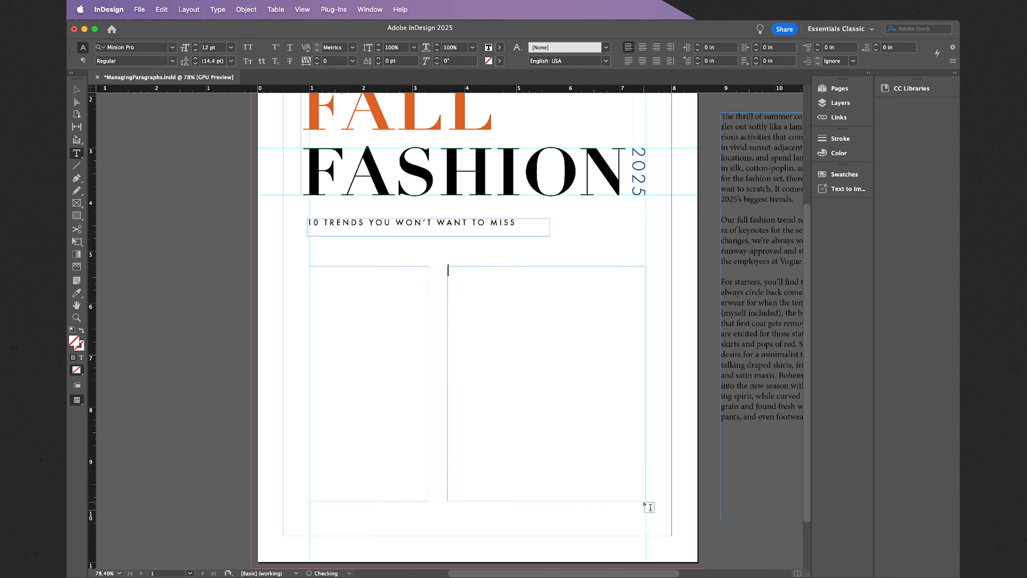
- Size the narrower text frame to 2.5 in wide by 4.5 in high, and move it so its left edge meets the vertical guide
{"action": "left_click", "coordinate": [79, 92]}
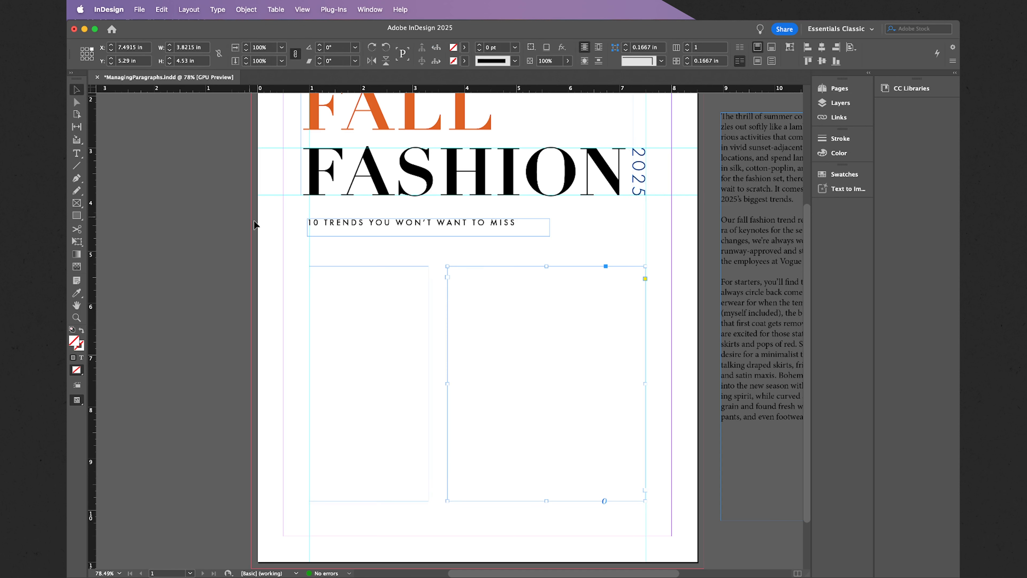
{"action": "left_click", "coordinate": [395, 287]}
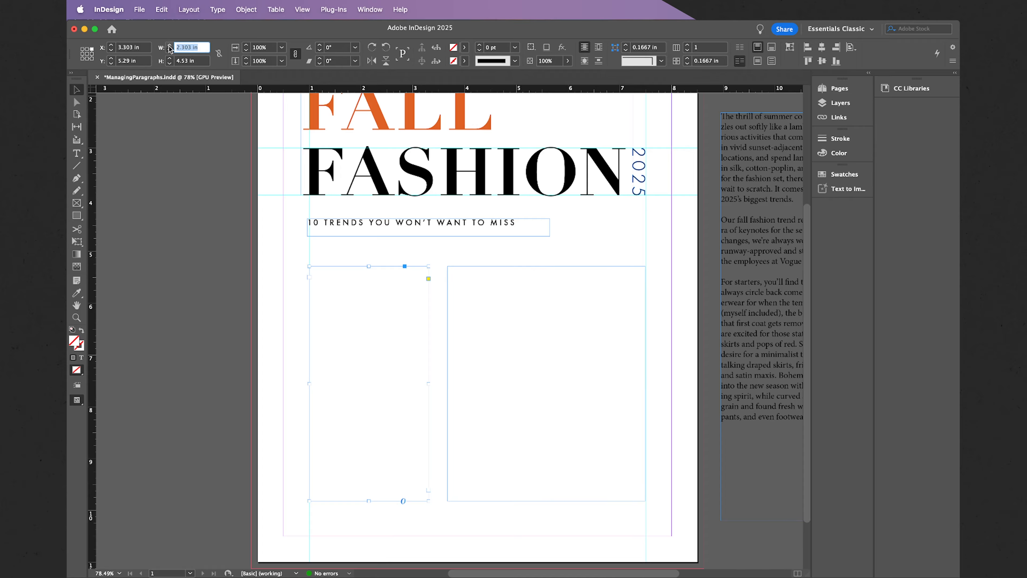
{"action": "type", "text": "2.5"}
{"action": "key", "text": "Tab"}
{"action": "type", "text": "4.5in"}
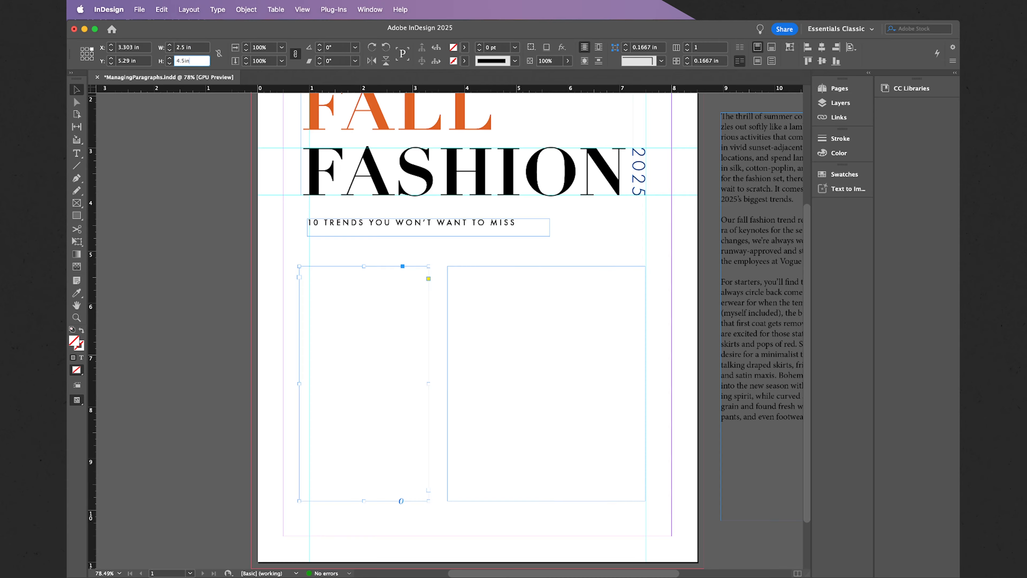
{"action": "key", "text": "Return"}
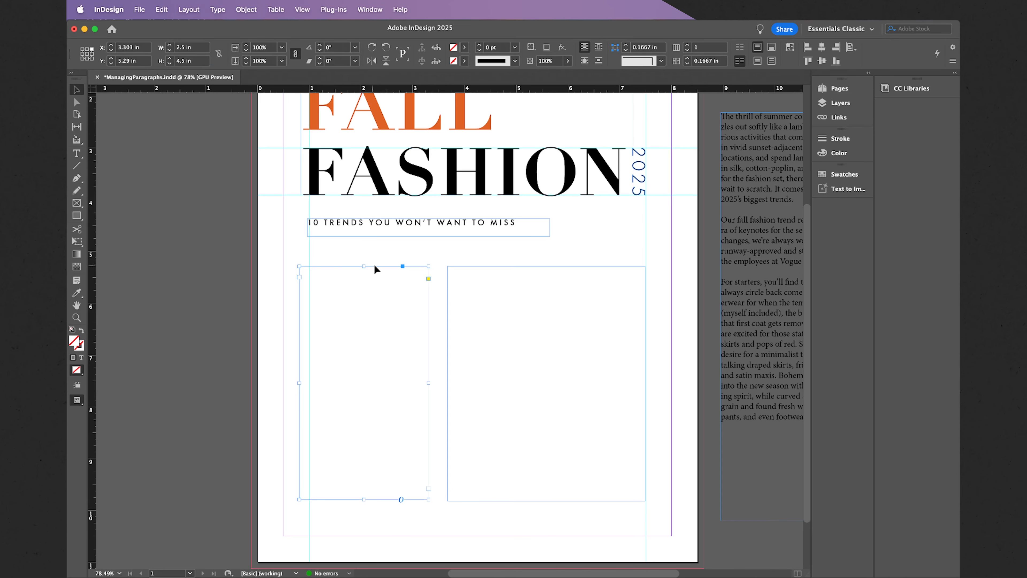
{"action": "left_click_drag", "start_coordinate": [377, 269], "coordinate": [383, 268]}
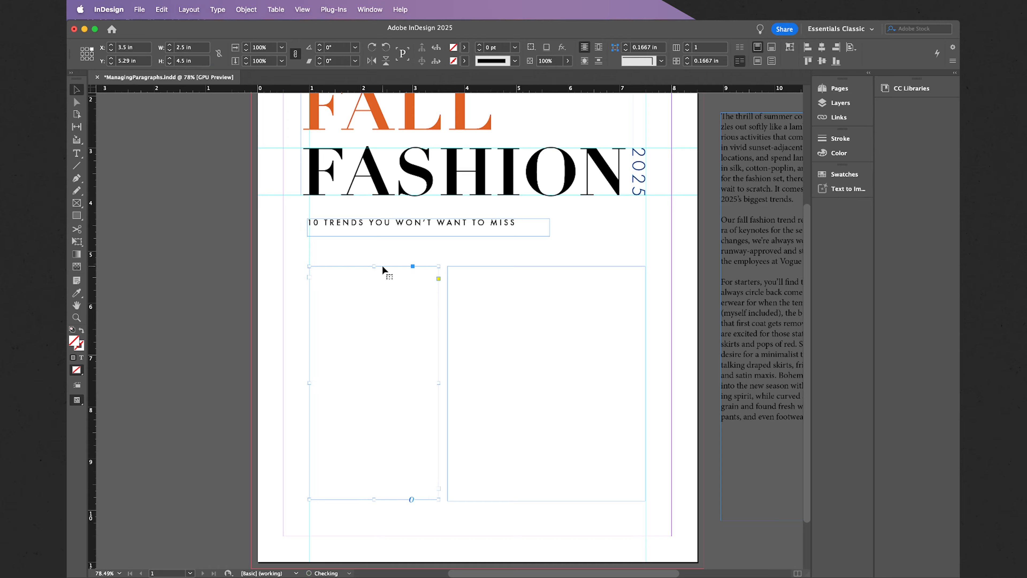
- Size the wider text frame to 3.75 in wide by 4.5 in high
{"action": "left_click", "coordinate": [466, 267]}
{"action": "left_click", "coordinate": [203, 47]}
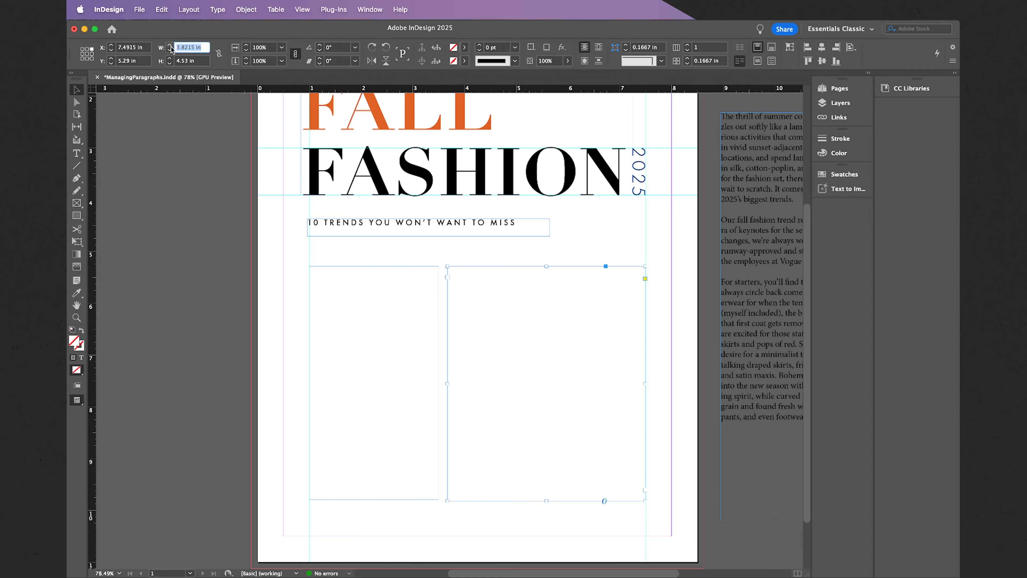
{"action": "type", "text": "3.75in"}
{"action": "left_click", "coordinate": [199, 62]}
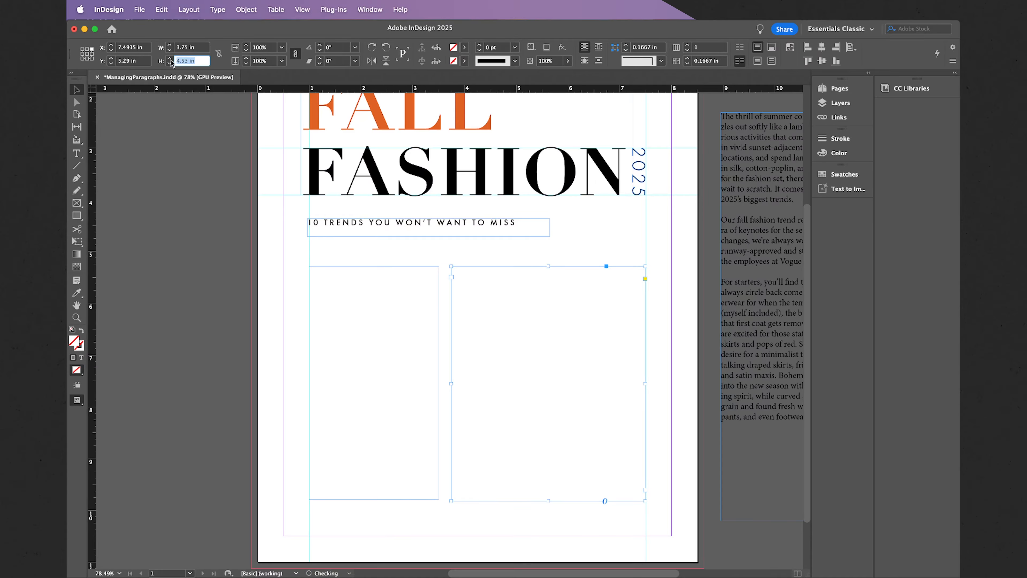
{"action": "type", "text": "4.5in"}
{"action": "key", "text": "Return"}
{"action": "left_click", "coordinate": [462, 253]}
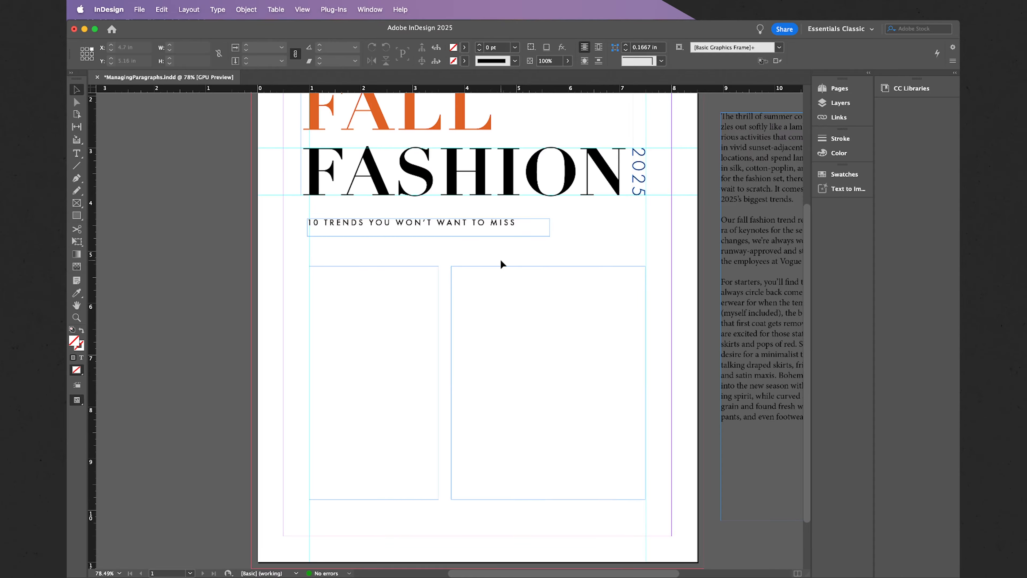
- Copy the full article text from the pasteboard frame and paste it into the narrower text frame on the page
{"action": "scroll", "coordinate": [502, 264], "scroll_direction": "right", "scroll_amount": 1}
{"action": "scroll", "coordinate": [501, 263], "scroll_direction": "right", "scroll_amount": 1}
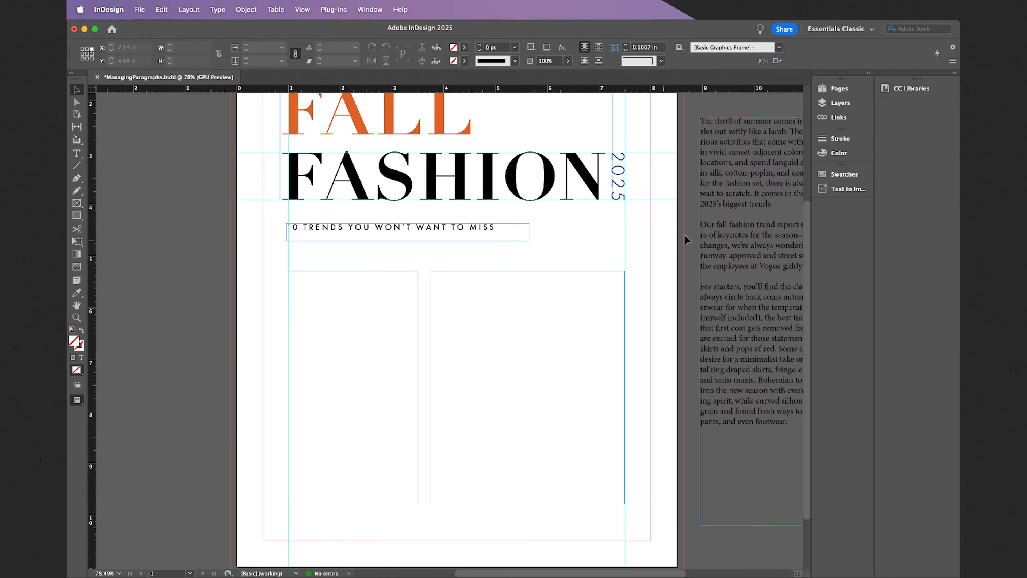
{"action": "scroll", "coordinate": [693, 233], "scroll_direction": "right", "scroll_amount": 5}
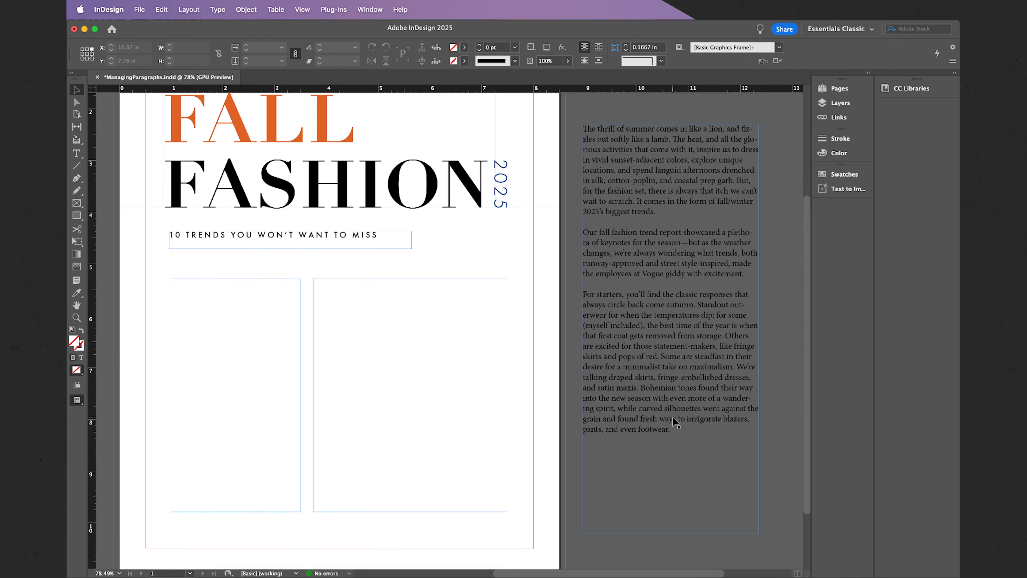
{"action": "double_click", "coordinate": [674, 428]}
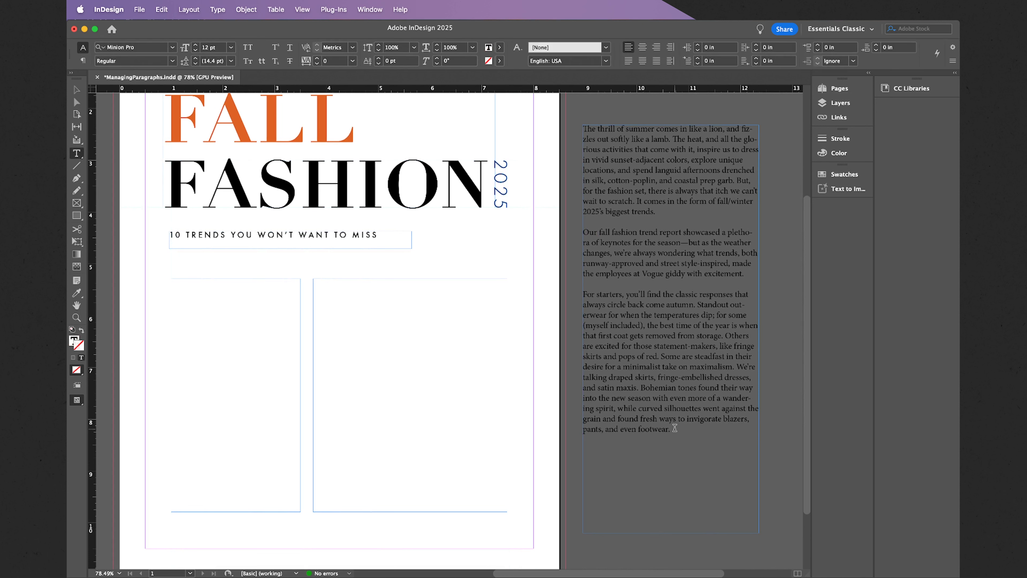
{"action": "key", "text": "cmd+a"}
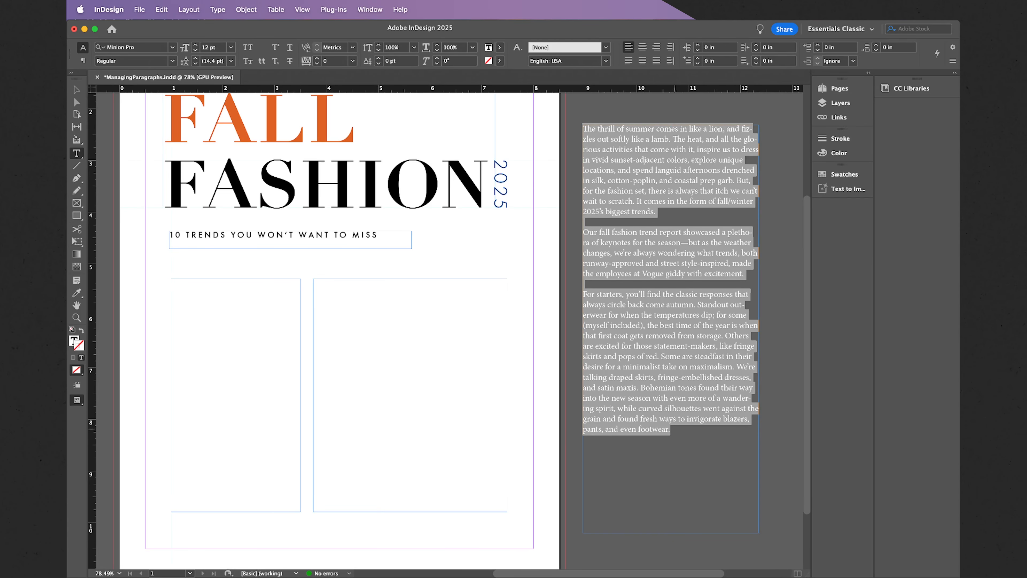
{"action": "scroll", "coordinate": [540, 418], "scroll_direction": "up", "scroll_amount": 2}
{"action": "scroll", "coordinate": [541, 418], "scroll_direction": "left", "scroll_amount": 2}
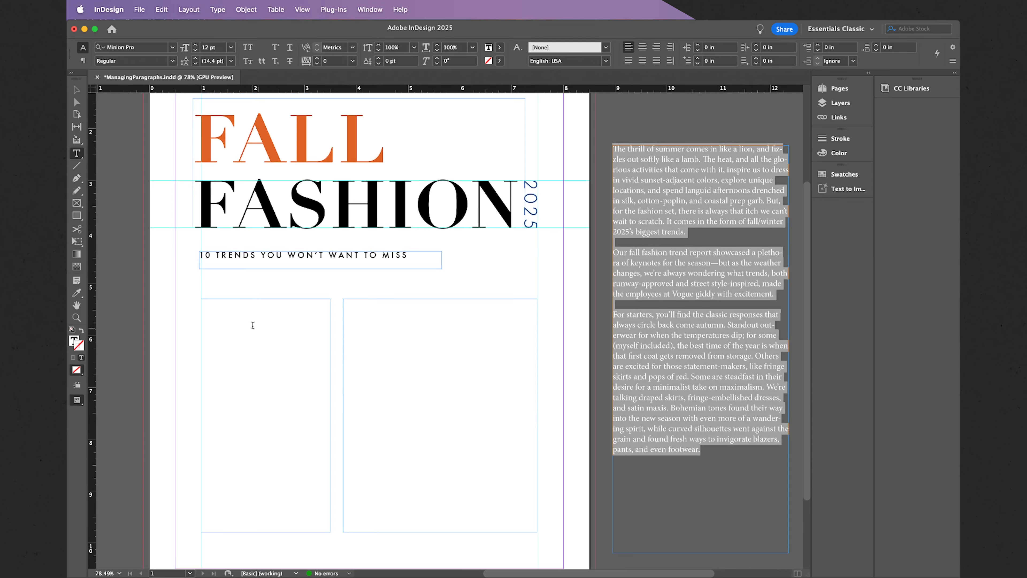
{"action": "left_click", "coordinate": [220, 313]}
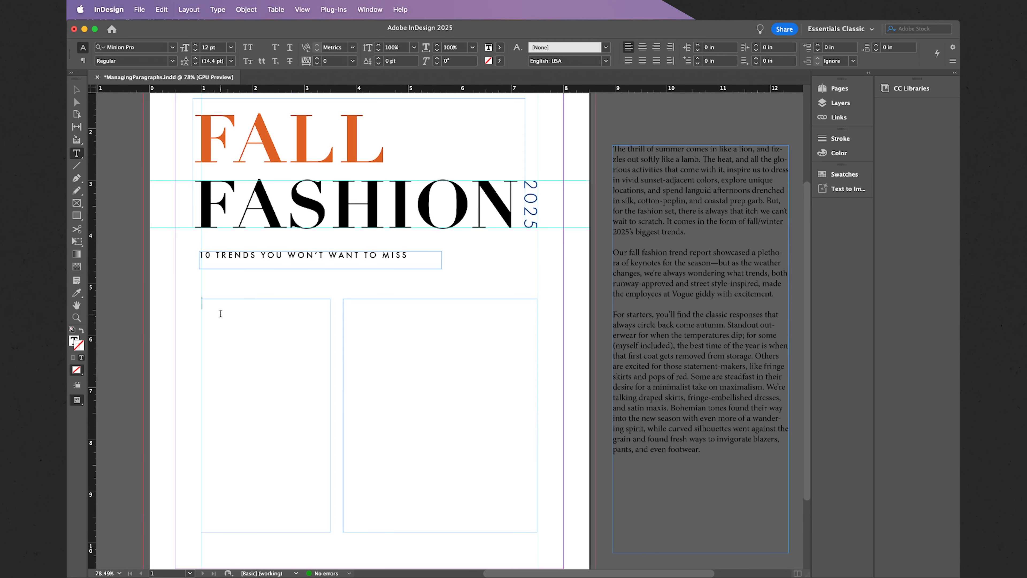
{"action": "key", "text": "Escape"}
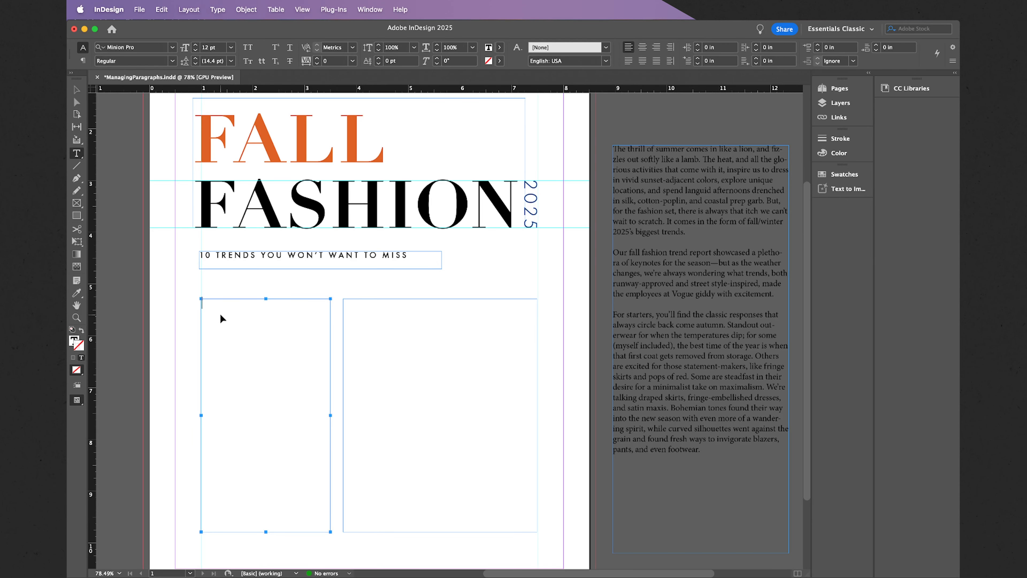
{"action": "type", "text": "The thrill of summer comes in like a lion, and fizzles out softly like a lamb. The heat, and all the glorious activities that come with it, inspire us to dress in vivid sunset-adjacent colors, explore unique locations, and spend languid afternoons drenched in silk, cotton-poplin, and coastal prep garb. But, for the fashion set, there is always that itch we can’t wait to scratch. It comes in the form of fall/winter 2025’s biggest trends. Our fall fashion trend report showcased a plethora of keynotes for the season—but as the weather changes, we’re always wondering what trends, both runway-approved and street style-inspired, made the employees at Vogue giddy with excitement. For starters, you’ll find the classic responses that always circle back come autumn. Standout outerwear for when the temperatures dip; for some (myself included), the best time of the year is when that first coat gets removed from storage. Others are excited for those statement-makers, like fringe skirts and pops of red. Some are steadfast in their desire for a minimalist take on maximalism. We’re talking draped skirts, fringe-embellished dresses, and satin maxis. Bohemian tones found their way into the new season with even more of a wandering spirit, while curved silhouettes went against the grain and found fresh ways to invigorate blazers, pants, and even footwear."}
- Thread the overset text from the narrower frame into the wider empty frame using the Direct Selection tool
{"action": "scroll", "coordinate": [265, 347], "scroll_direction": "down", "scroll_amount": 2}
{"action": "scroll", "coordinate": [266, 347], "scroll_direction": "left", "scroll_amount": 2}
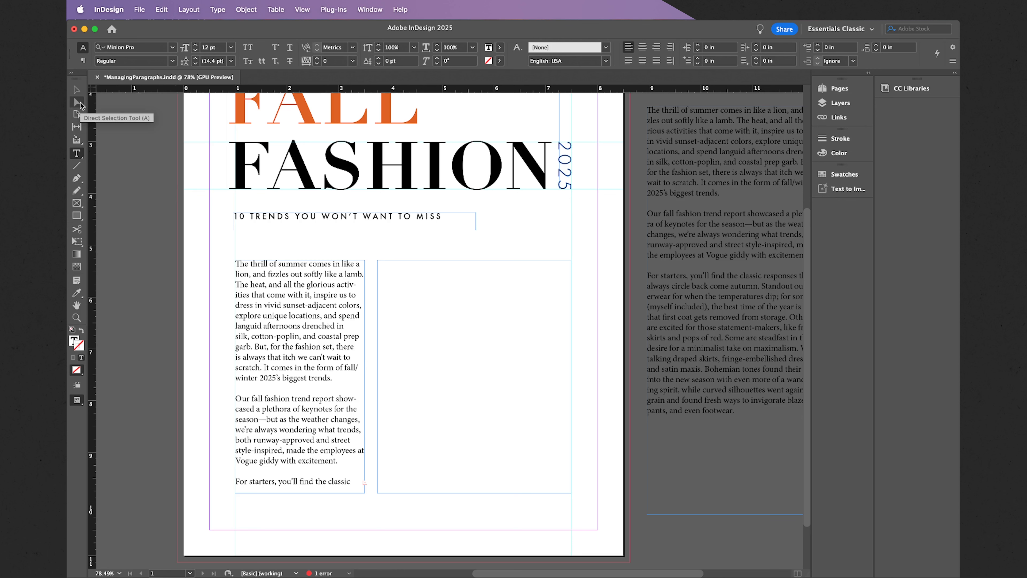
{"action": "left_click", "coordinate": [80, 105]}
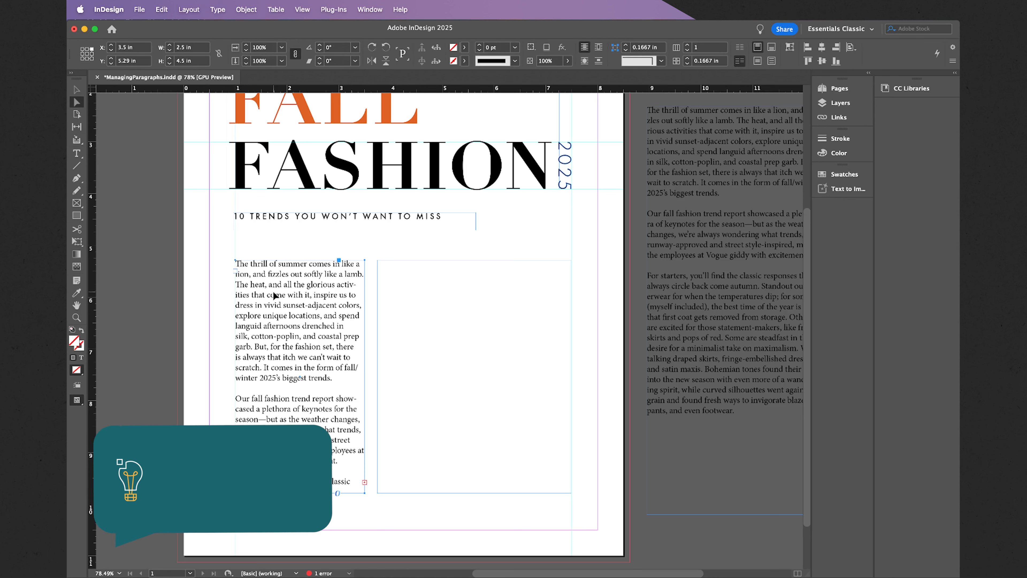
{"action": "left_click", "coordinate": [365, 483]}
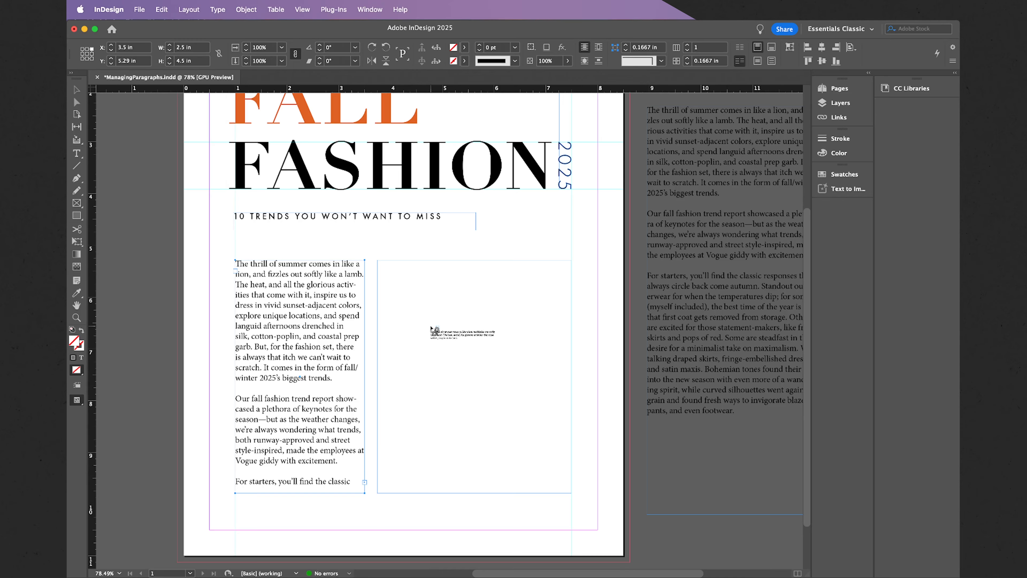
{"action": "left_click", "coordinate": [432, 329]}
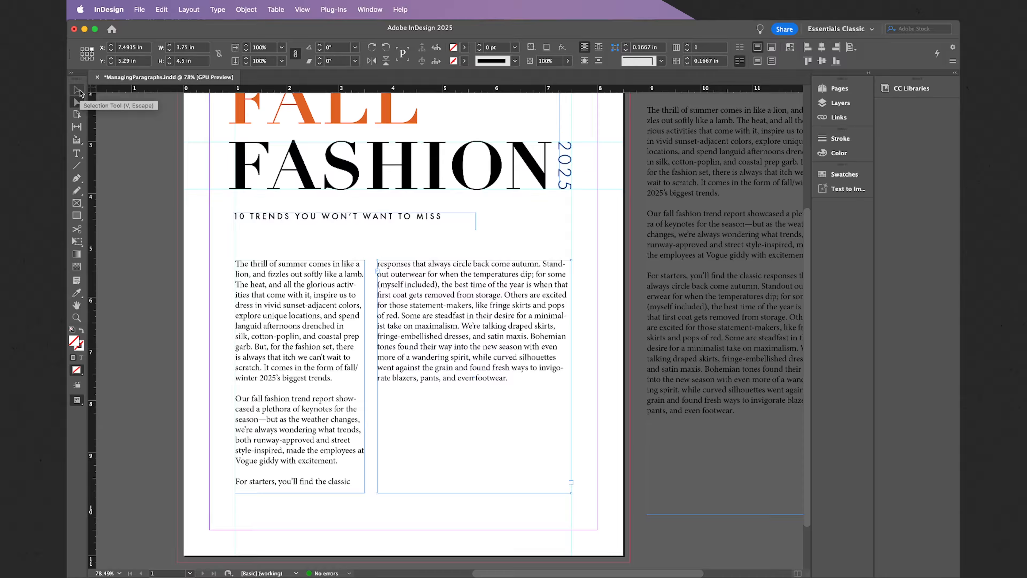
- Select both threaded text frames and shorten them together to about 3.48 in high, keeping their top edges in place
{"action": "left_click", "coordinate": [79, 91]}
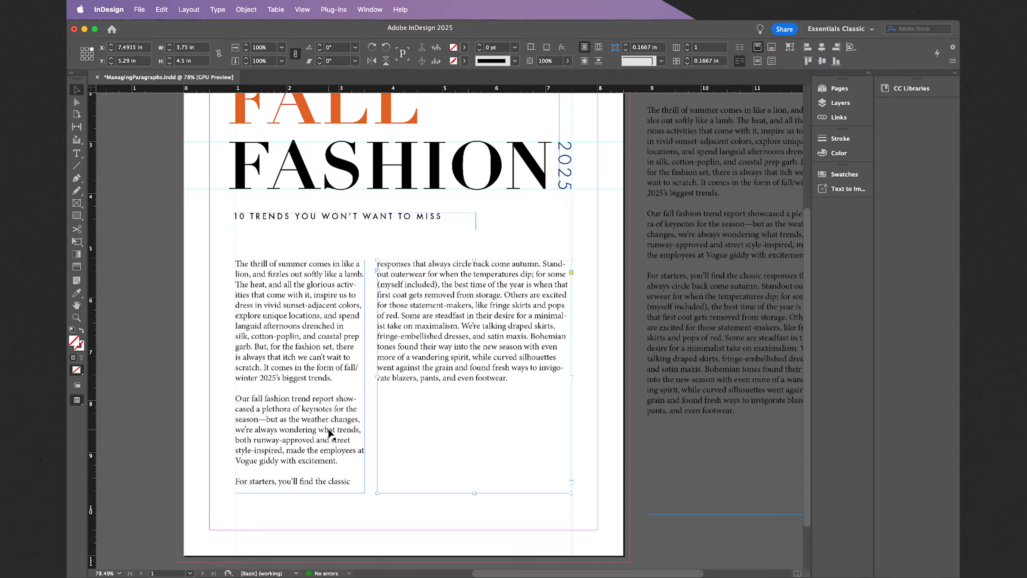
{"action": "left_click", "coordinate": [329, 456]}
{"action": "left_click", "coordinate": [475, 512]}
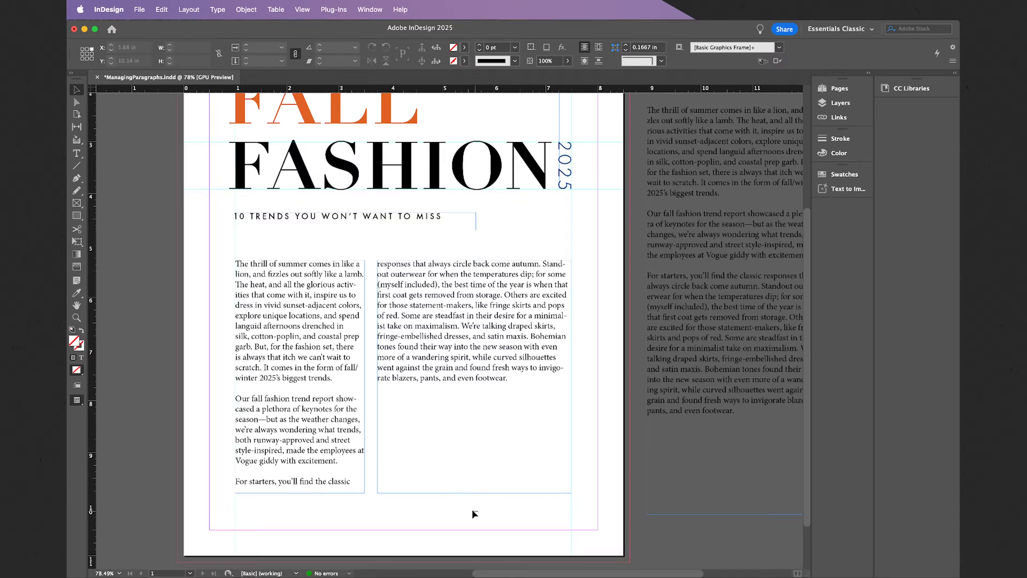
{"action": "left_click_drag", "start_coordinate": [462, 508], "coordinate": [315, 466]}
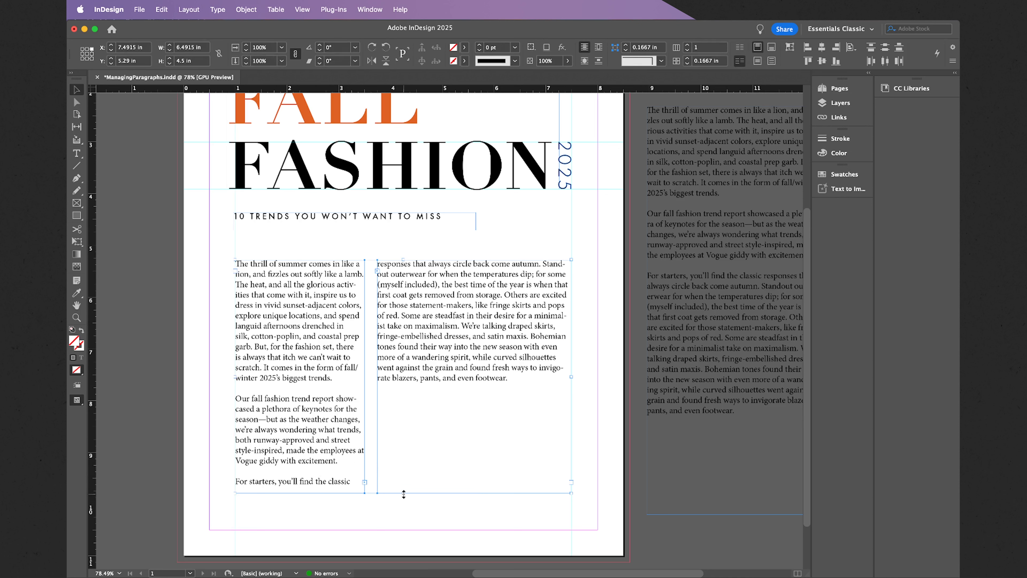
{"action": "left_click_drag", "start_coordinate": [405, 494], "coordinate": [410, 431]}
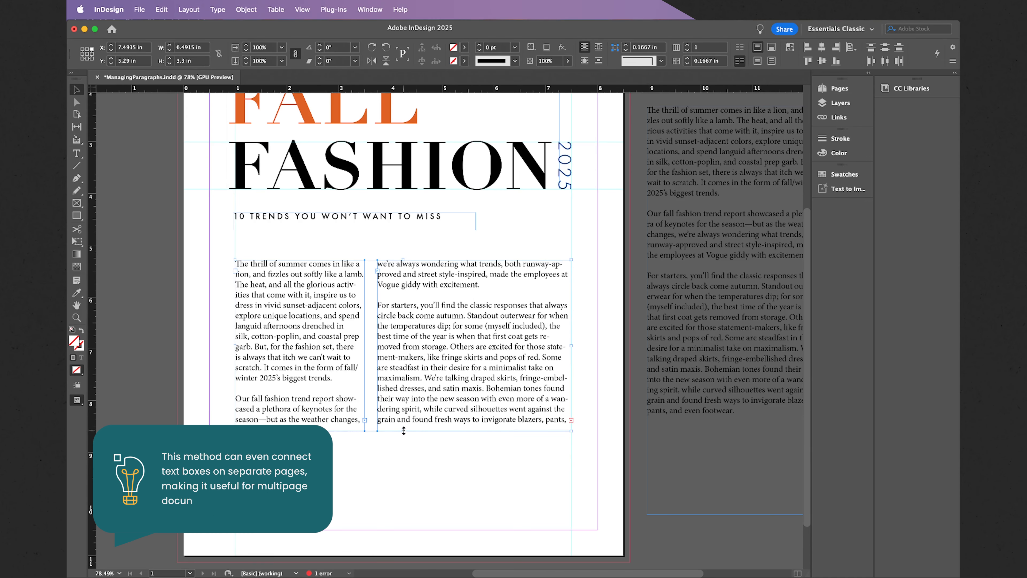
{"action": "left_click_drag", "start_coordinate": [404, 431], "coordinate": [402, 440]}
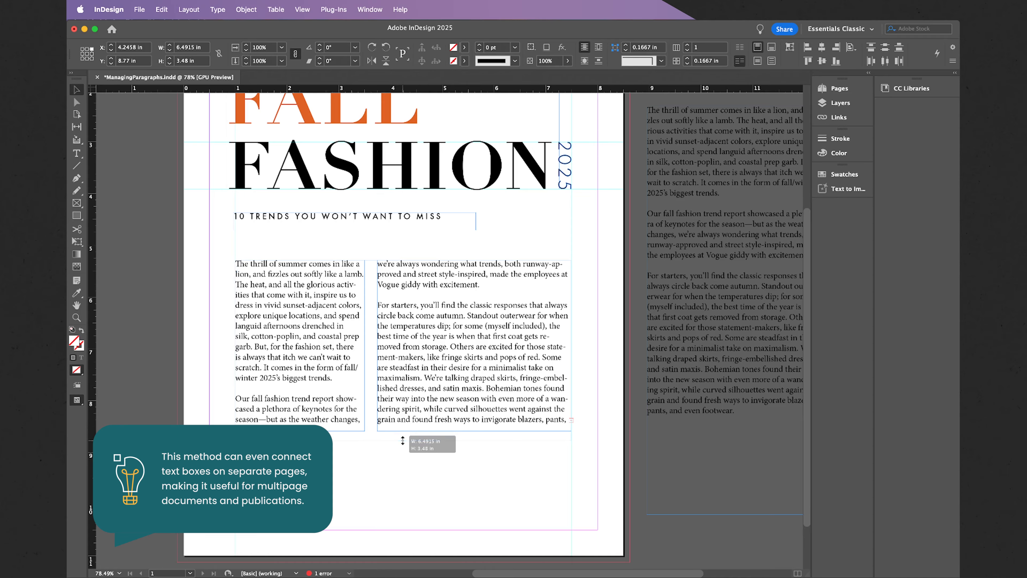
{"action": "left_click", "coordinate": [404, 492]}
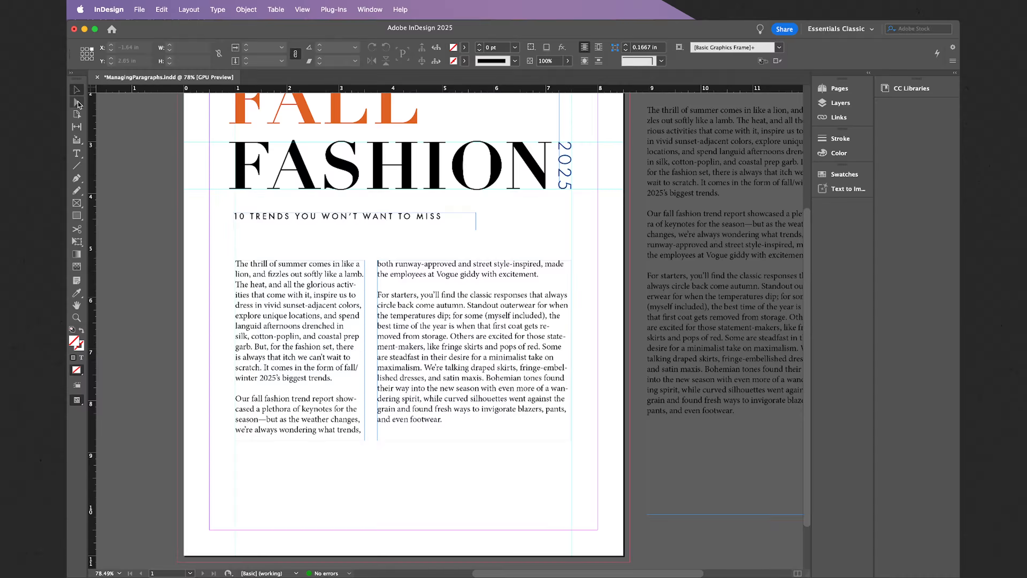
{"action": "left_click", "coordinate": [78, 104]}
{"action": "left_click", "coordinate": [320, 351]}
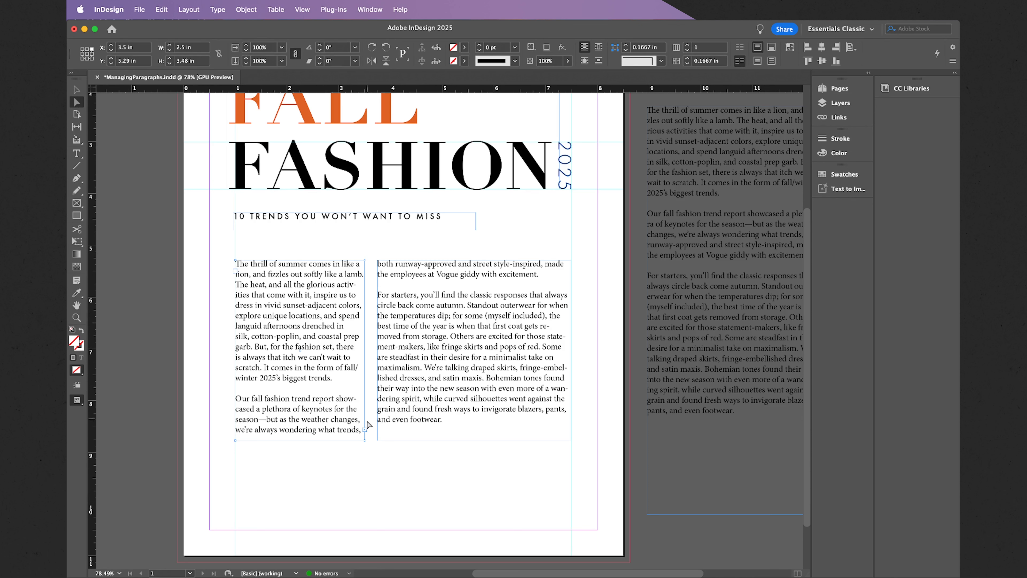
{"action": "left_click", "coordinate": [365, 430]}
{"action": "left_click", "coordinate": [368, 434]}
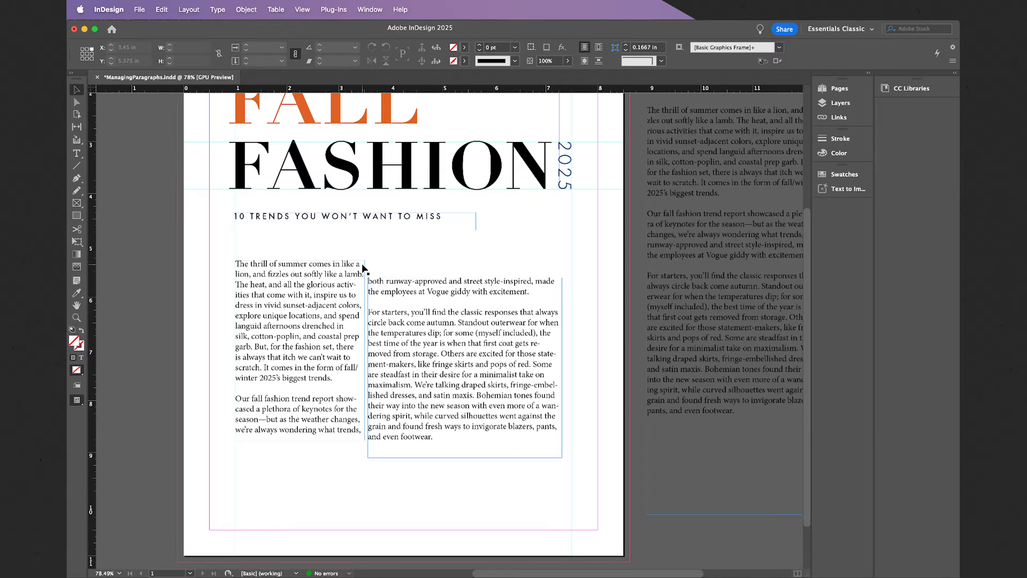
- Align the wider frame's top edge to the narrower frame as key object, and move the wider frame slightly toward the outer vertical guide
{"action": "left_click", "coordinate": [304, 286]}
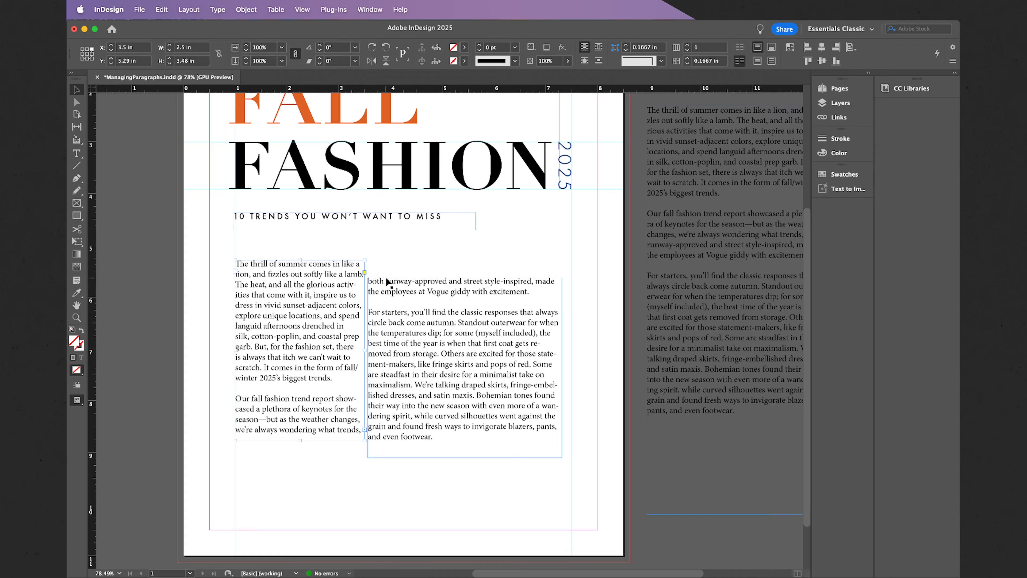
{"action": "left_click", "coordinate": [402, 285], "text": "shift"}
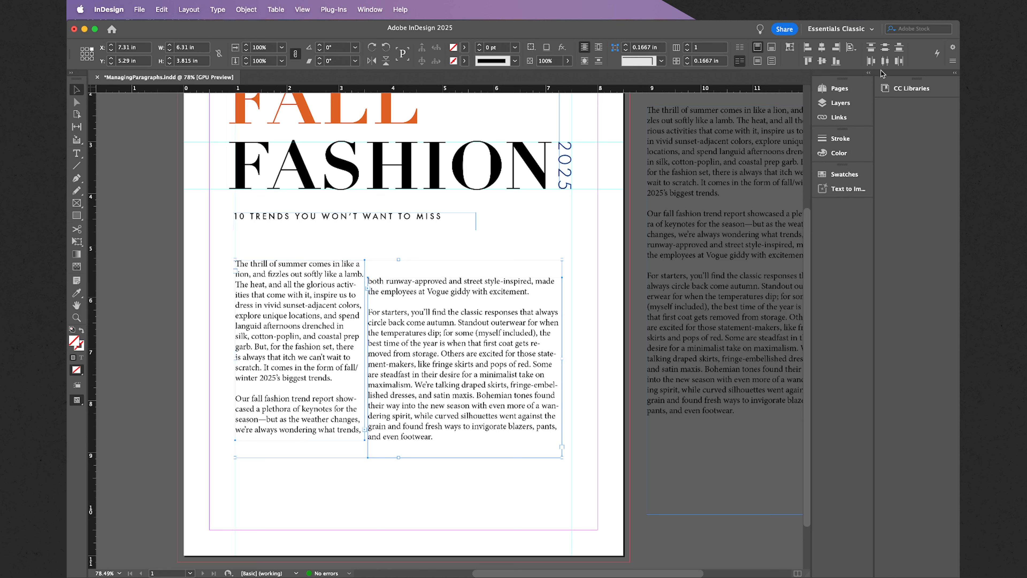
{"action": "left_click", "coordinate": [852, 47]}
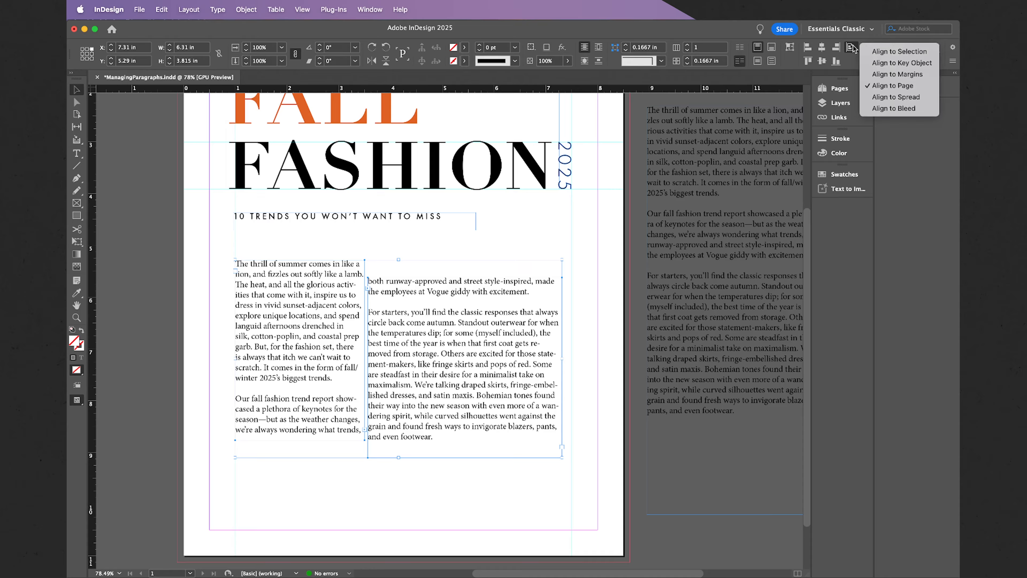
{"action": "left_click", "coordinate": [879, 63]}
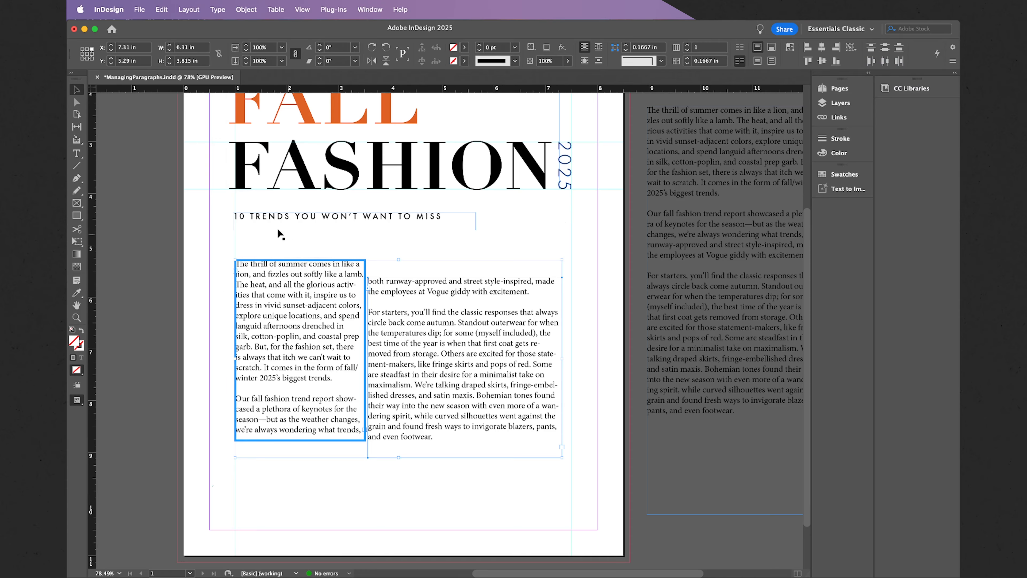
{"action": "left_click", "coordinate": [808, 61]}
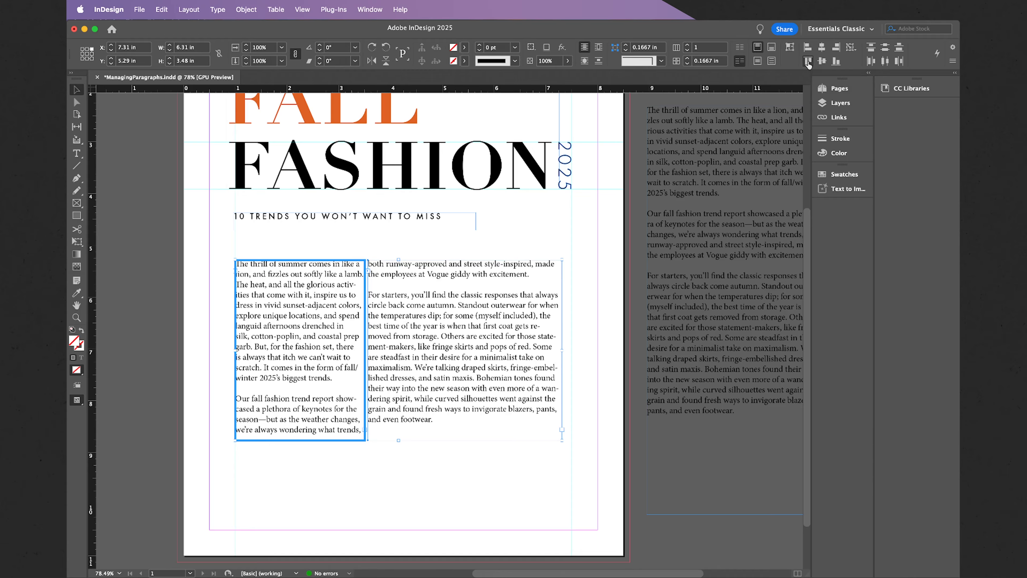
{"action": "left_click", "coordinate": [505, 225]}
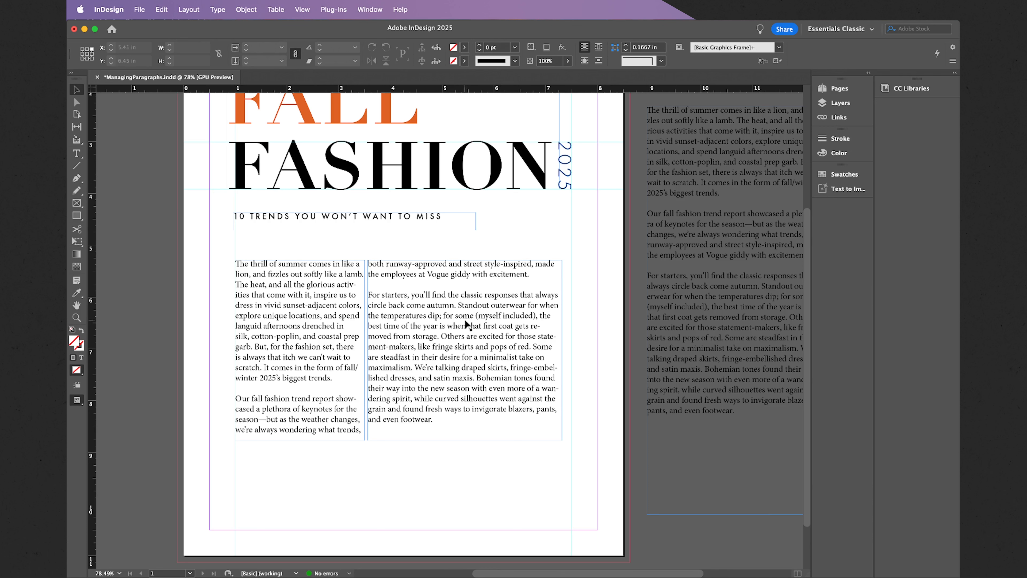
{"action": "left_click", "coordinate": [474, 338]}
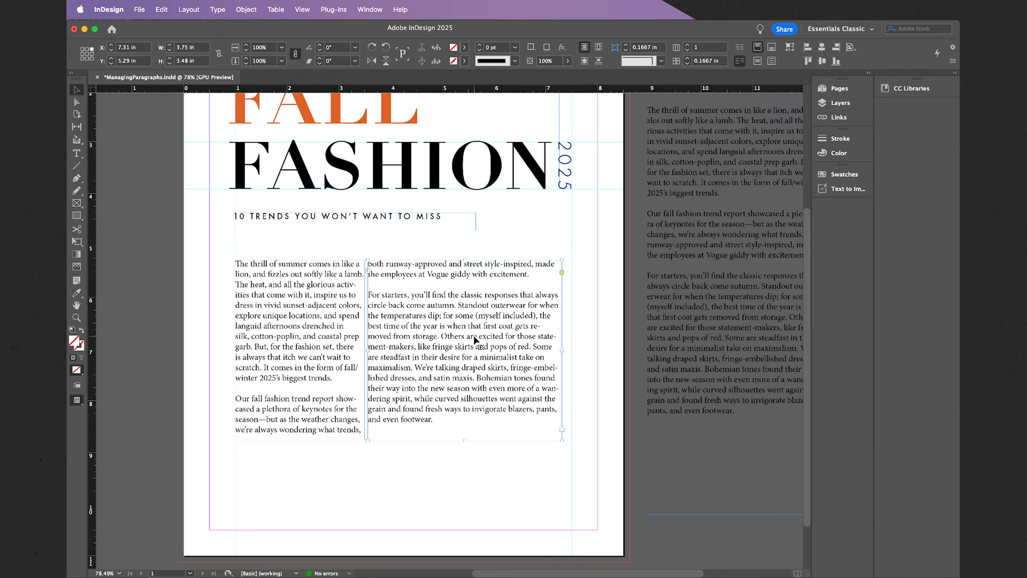
{"action": "left_click_drag", "start_coordinate": [474, 339], "coordinate": [483, 341]}
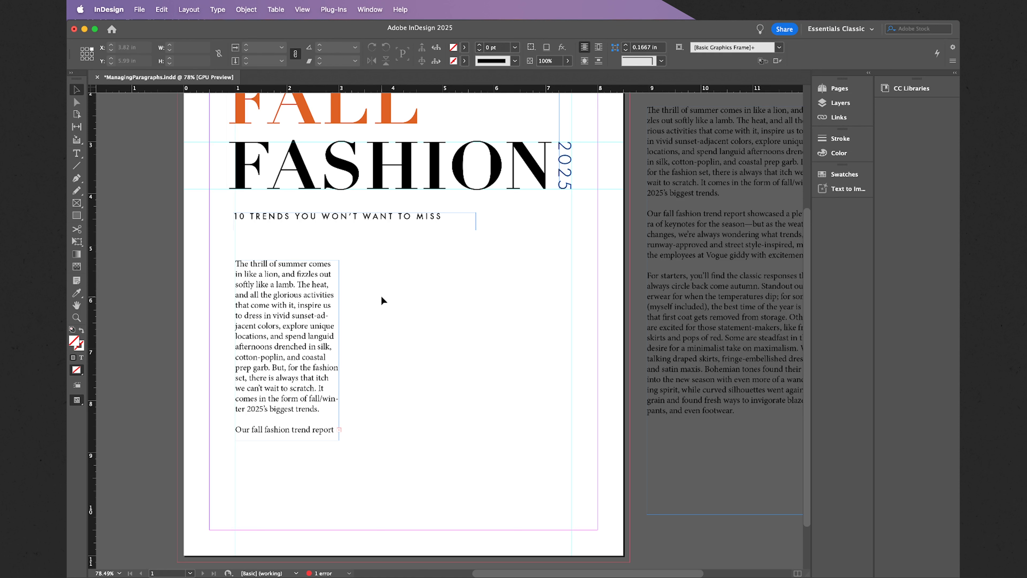
- Duplicate the 2 in wide text frame twice to form three evenly spaced columns reaching the outer vertical guide
{"action": "left_click", "coordinate": [295, 301]}
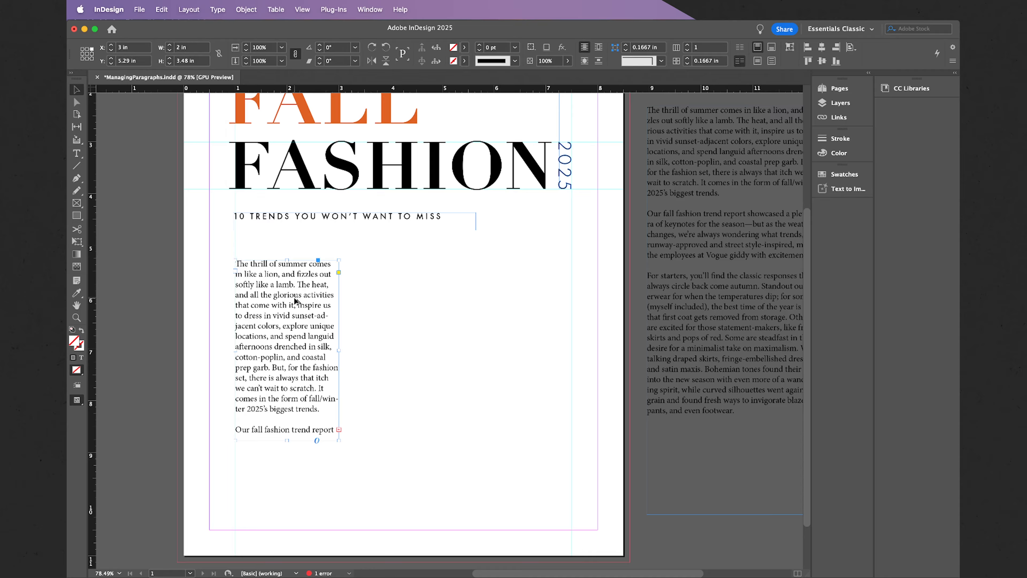
{"action": "left_click_drag", "start_coordinate": [295, 300], "coordinate": [411, 315]}
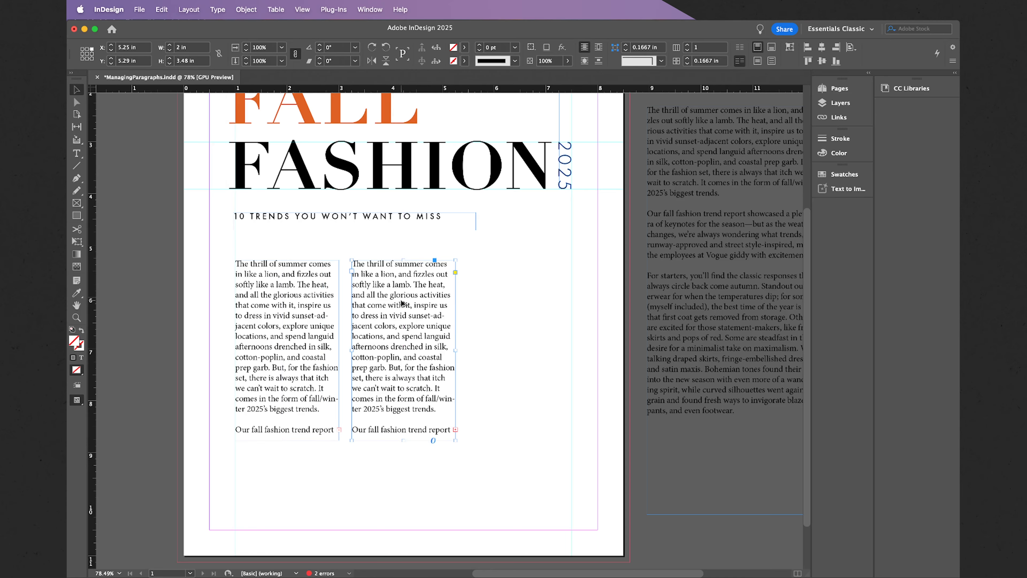
{"action": "left_click_drag", "start_coordinate": [403, 302], "coordinate": [516, 308]}
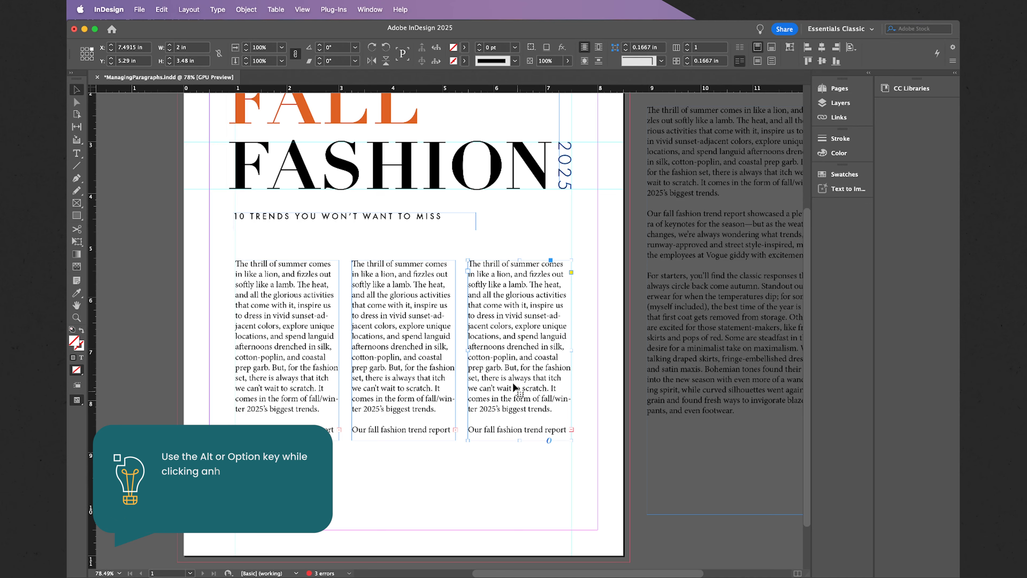
- Delete all the duplicated text from the third and middle column frames, keeping the frames themselves
{"action": "double_click", "coordinate": [538, 390]}
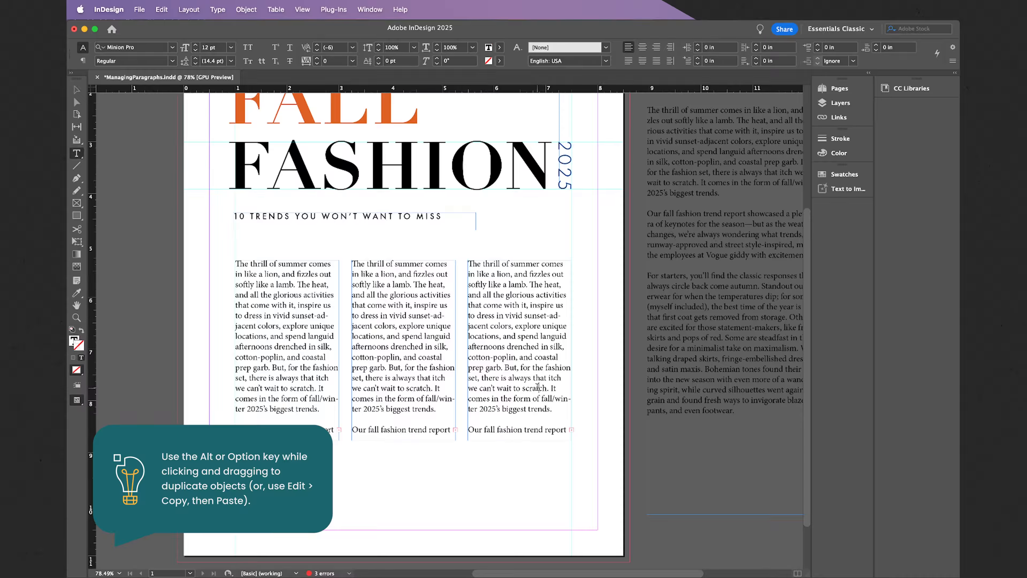
{"action": "key", "text": "super+a"}
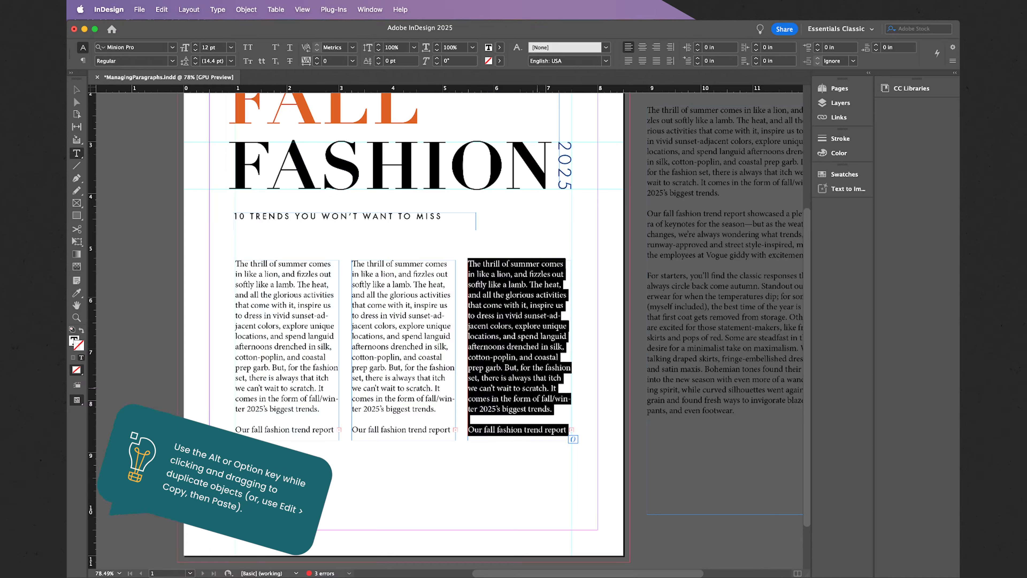
{"action": "key", "text": "BackSpace"}
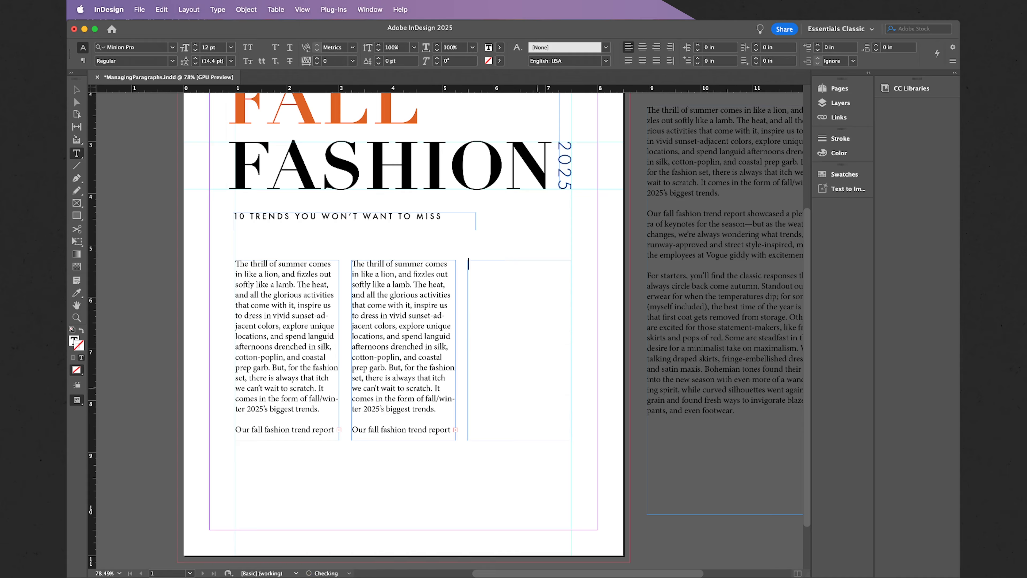
{"action": "left_click", "coordinate": [398, 367]}
{"action": "key", "text": "super+a"}
{"action": "key", "text": "BackSpace"}
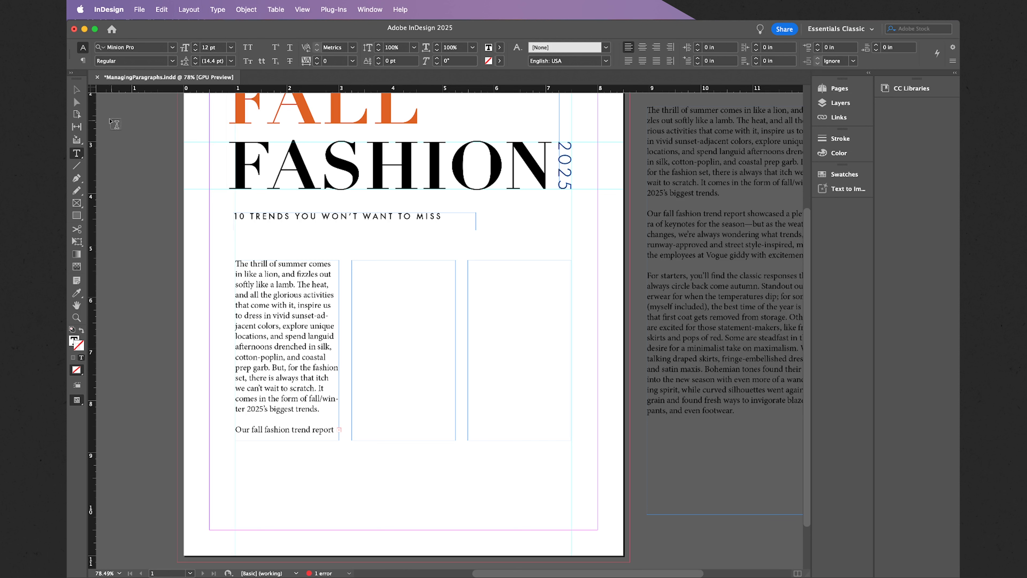
- Thread the overset article text from the first column frame into the empty middle frame and on into the third frame
{"action": "left_click", "coordinate": [79, 103]}
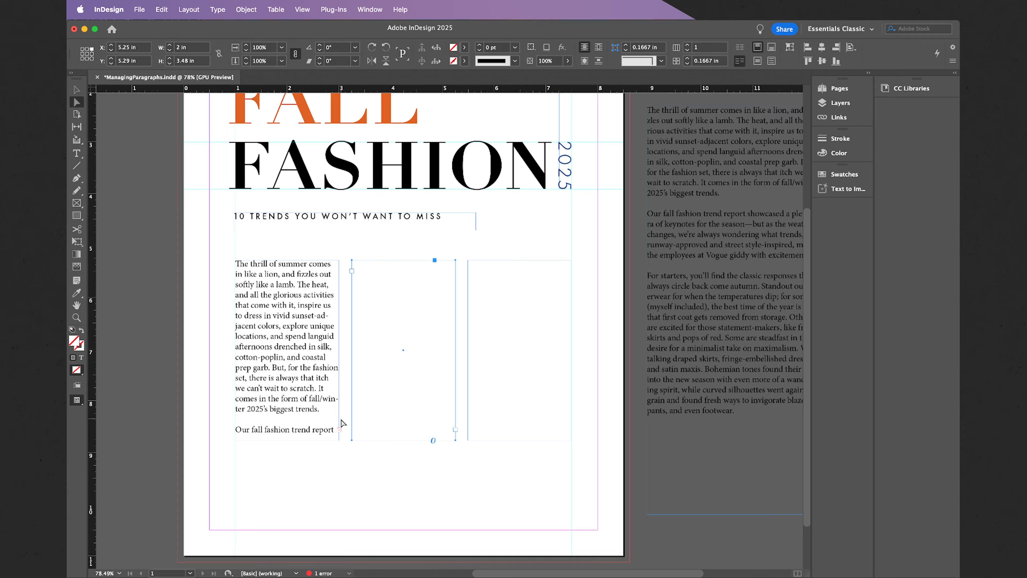
{"action": "left_click", "coordinate": [339, 432]}
{"action": "left_click", "coordinate": [338, 430]}
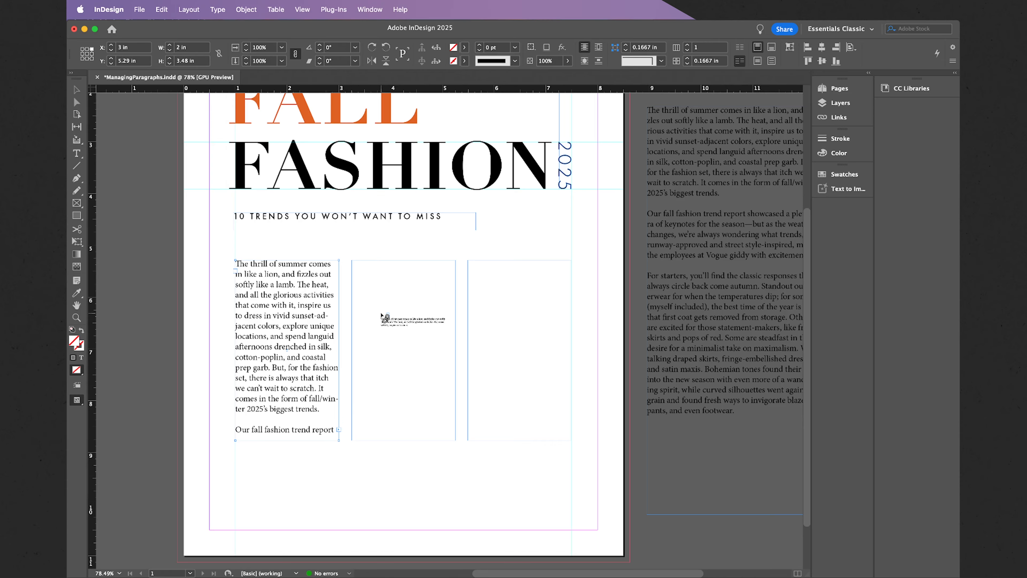
{"action": "left_click", "coordinate": [381, 314]}
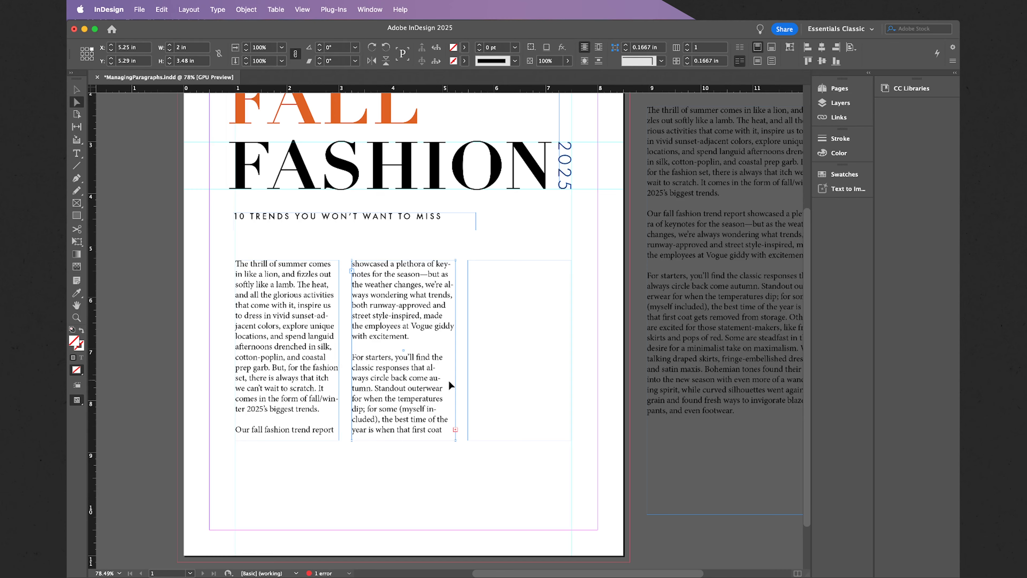
{"action": "left_click", "coordinate": [455, 431]}
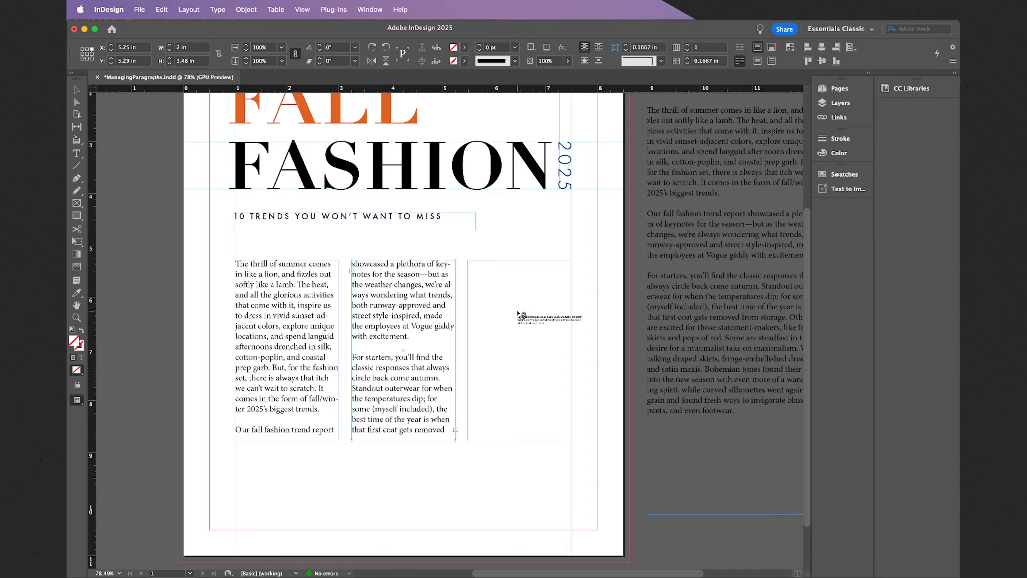
{"action": "left_click", "coordinate": [521, 315]}
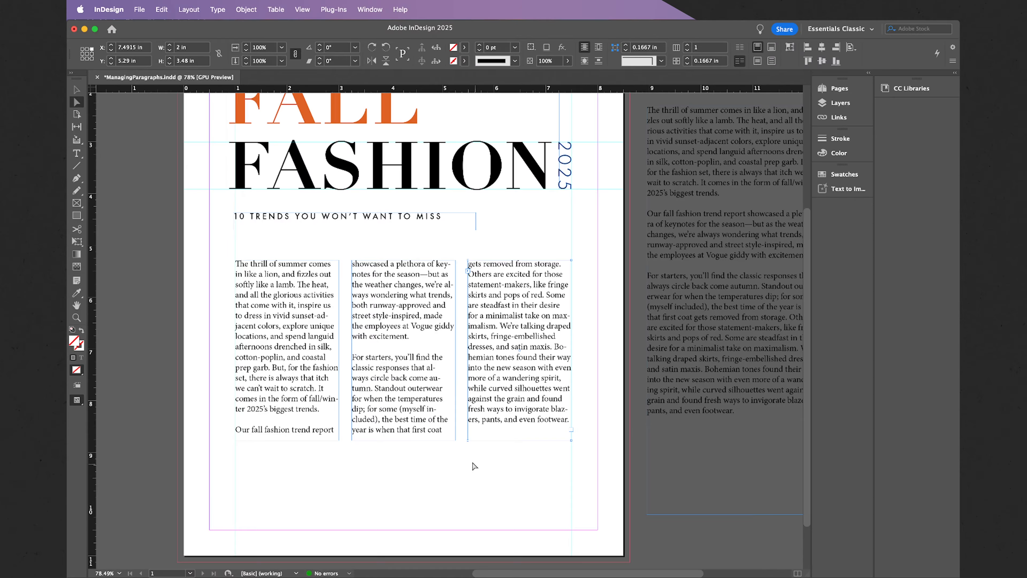
- Select all three threaded column frames and resize them together to about 3.82 in high, keeping their top edges in place
{"action": "left_click", "coordinate": [79, 92]}
{"action": "left_click_drag", "start_coordinate": [520, 462], "coordinate": [313, 413]}
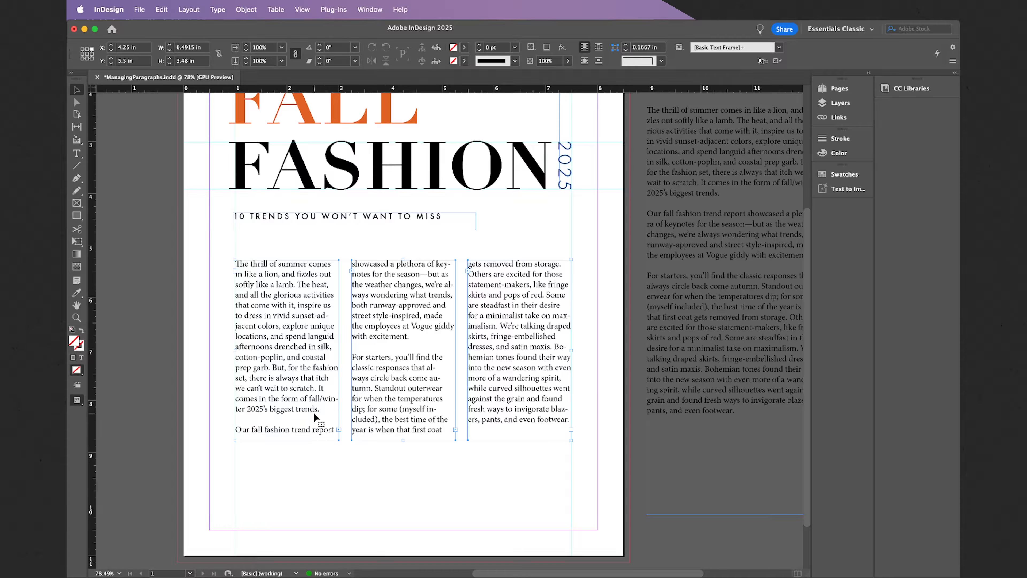
{"action": "mouse_move", "coordinate": [403, 439]}
{"action": "left_mouse_down"}
{"action": "mouse_move", "coordinate": [403, 460]}
{"action": "mouse_move", "coordinate": [403, 424]}
{"action": "left_mouse_up"}
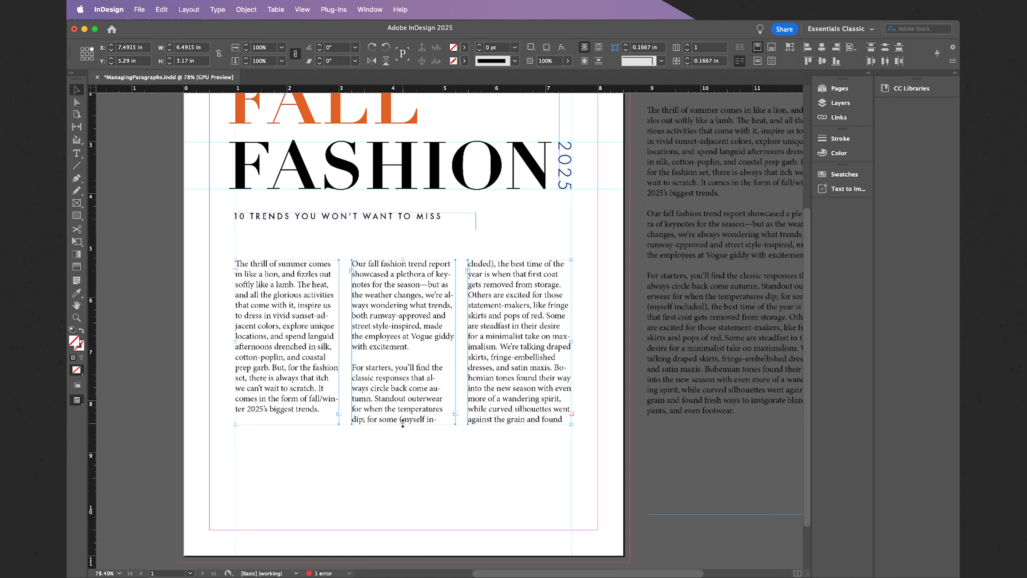
{"action": "left_click_drag", "start_coordinate": [402, 424], "coordinate": [403, 458]}
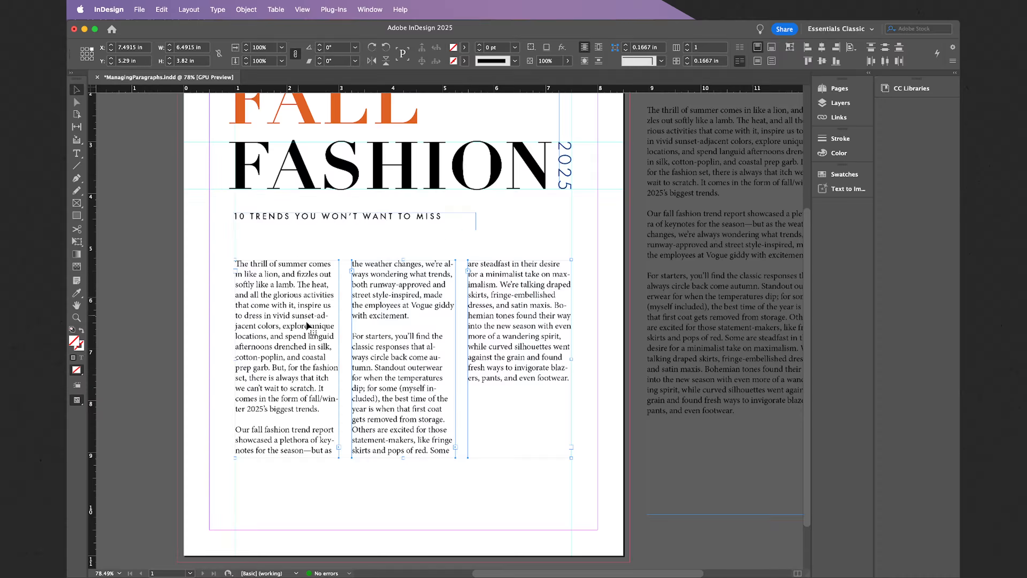
- Set alignment to Align to Selection and distribute the three column frames by their horizontal centers, then deselect them
{"action": "left_click", "coordinate": [852, 49]}
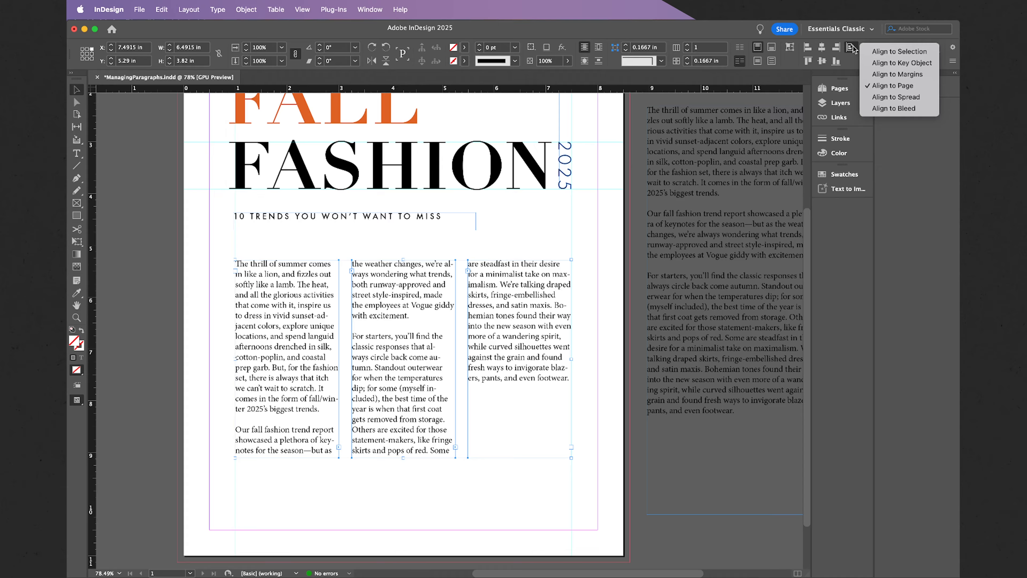
{"action": "left_click", "coordinate": [871, 52]}
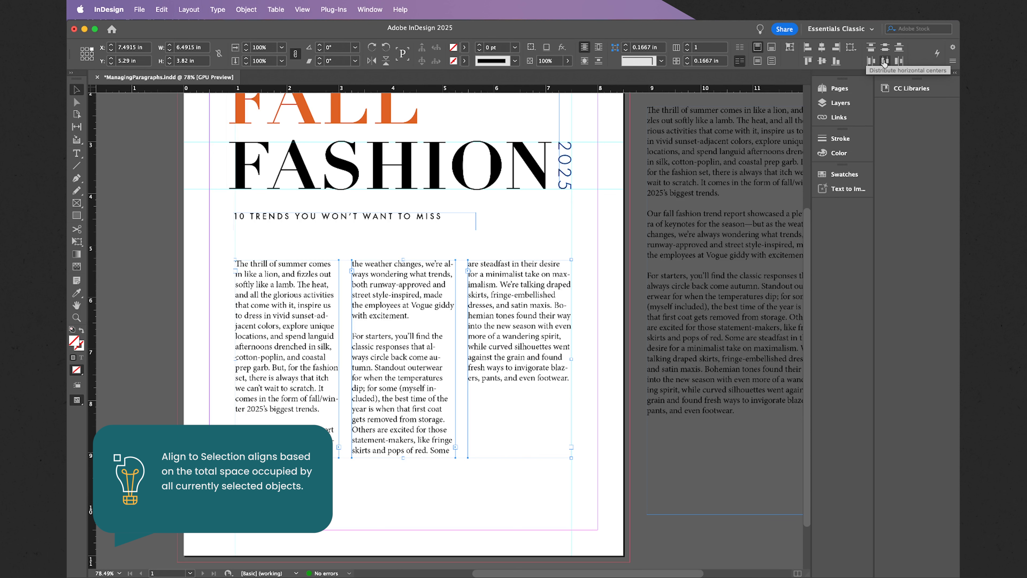
{"action": "left_click", "coordinate": [884, 62]}
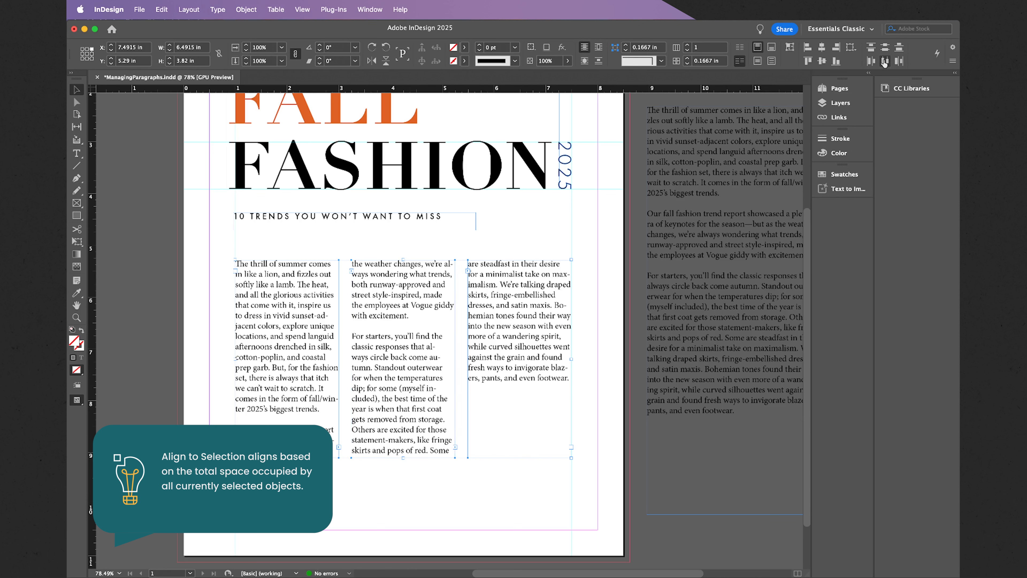
{"action": "left_click", "coordinate": [516, 229]}
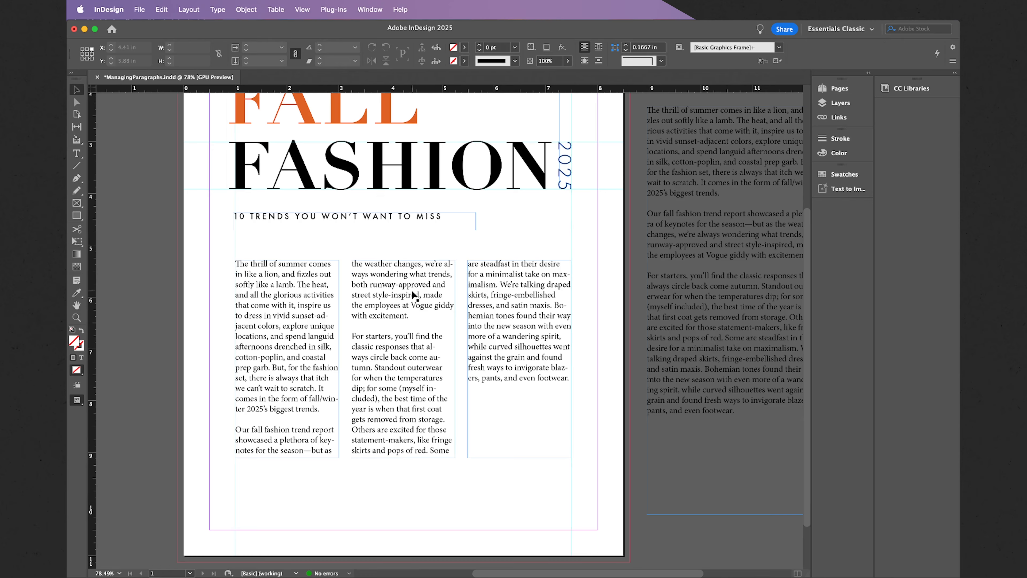
- Move the middle column frame slightly toward the first column, to an X position of about 5.13 in
{"action": "left_click_drag", "start_coordinate": [414, 295], "coordinate": [408, 294]}
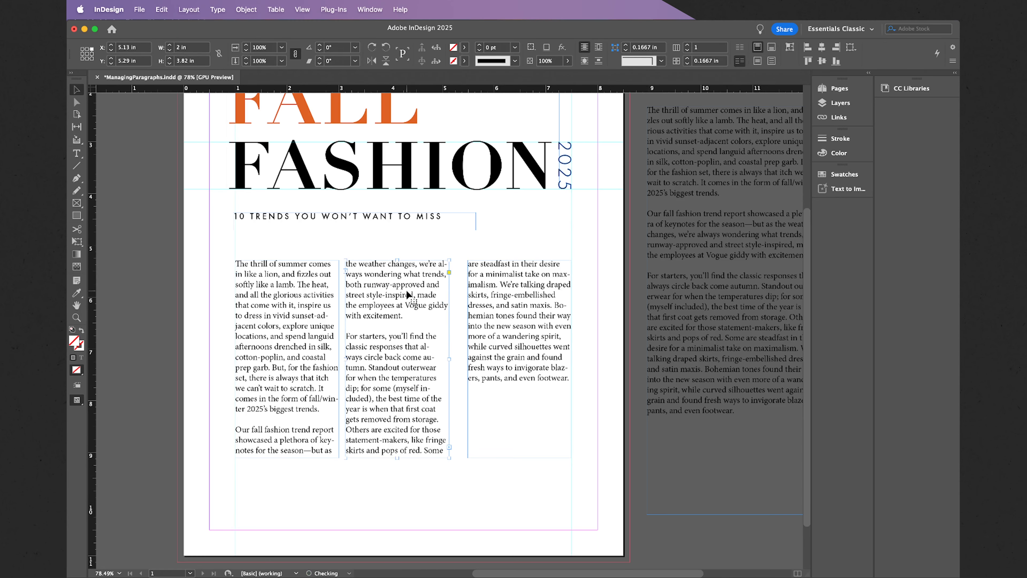
{"action": "left_click", "coordinate": [301, 248]}
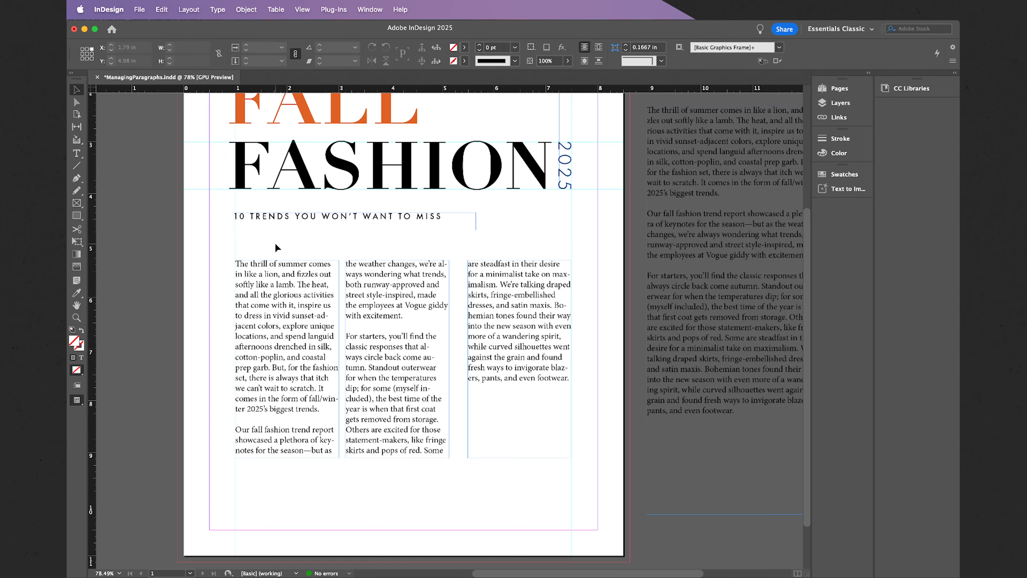
- Reselect all three column frames and even out their spacing with Distribute Horizontal Centers, using Align to Selection
{"action": "left_click_drag", "start_coordinate": [276, 245], "coordinate": [520, 347]}
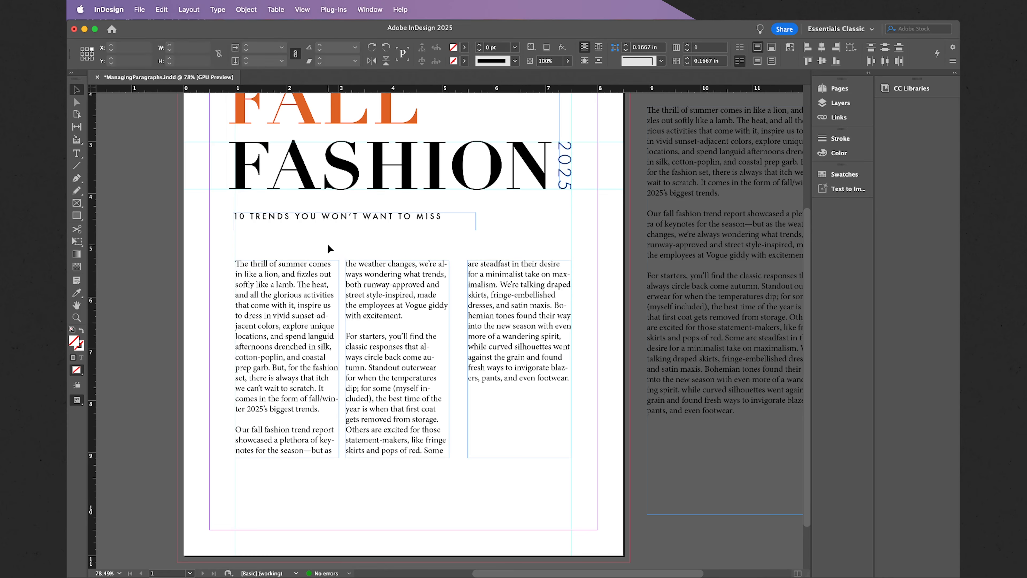
{"action": "left_click", "coordinate": [408, 280]}
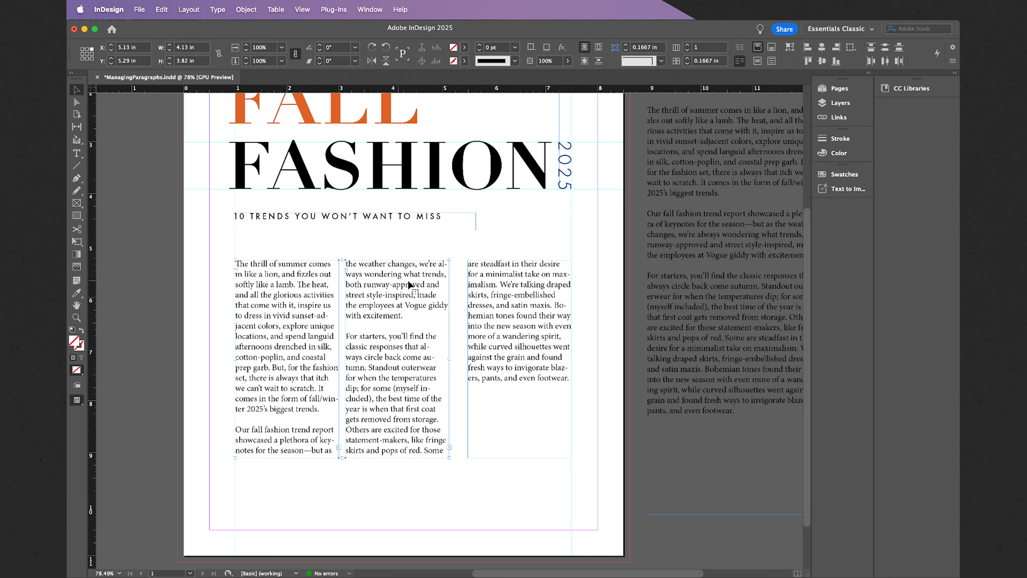
{"action": "left_click", "coordinate": [507, 286], "text": "shift"}
{"action": "left_click", "coordinate": [853, 47]}
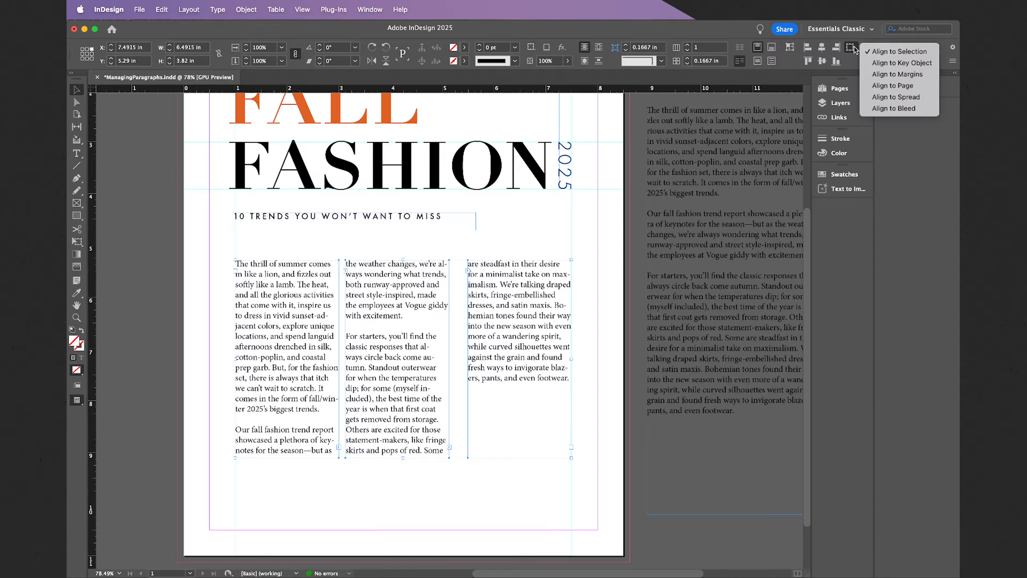
{"action": "left_click", "coordinate": [885, 52]}
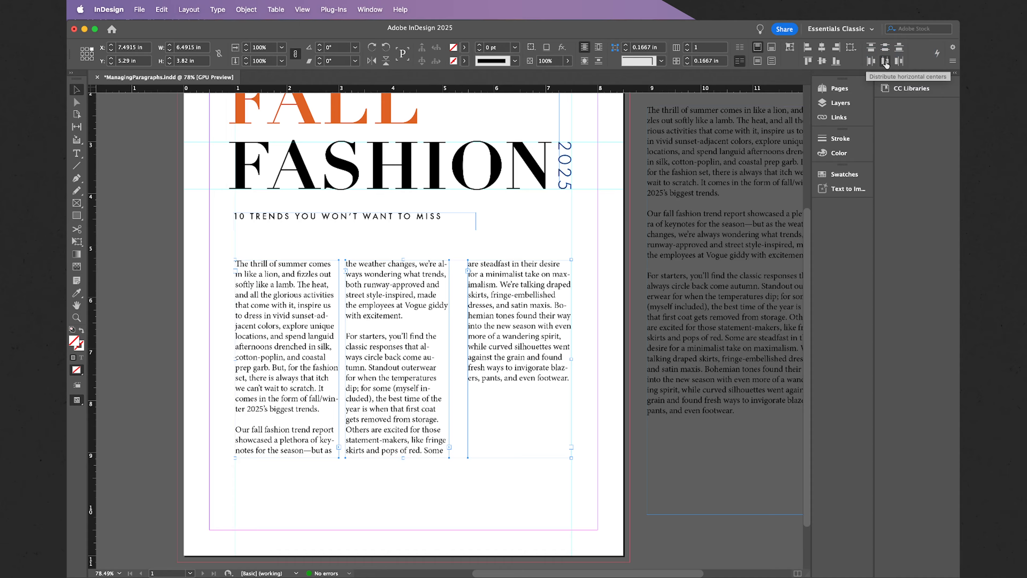
{"action": "left_click", "coordinate": [886, 62]}
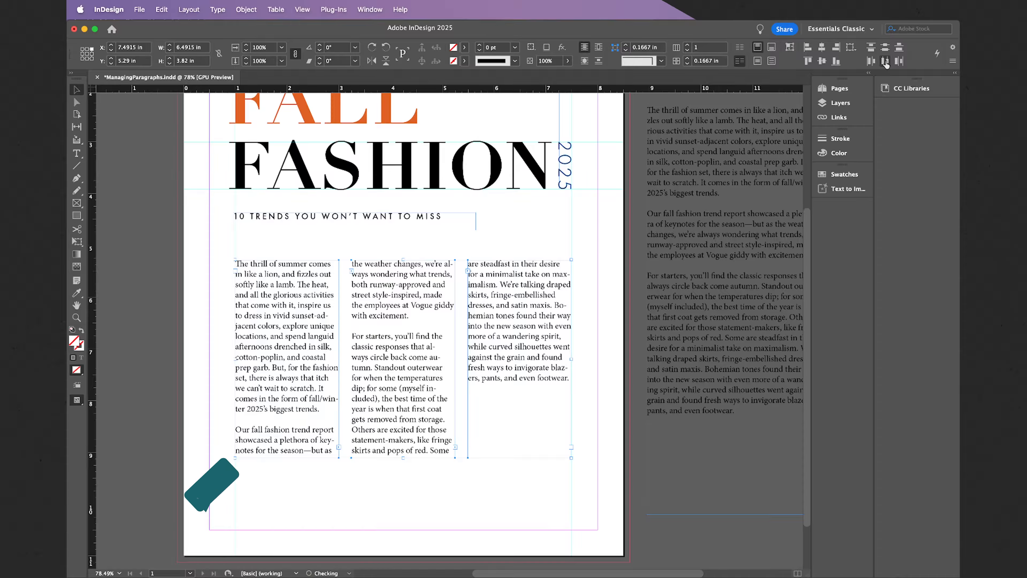